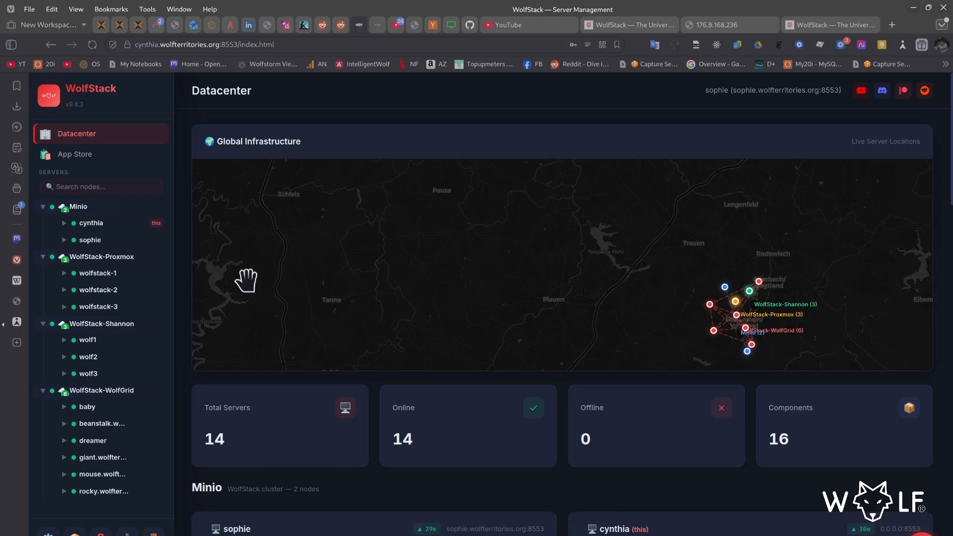
- Examine the Datacenter overview, including the Global Infrastructure map, server totals and the node cards of each cluster
drag(531, 283, 409, 268)
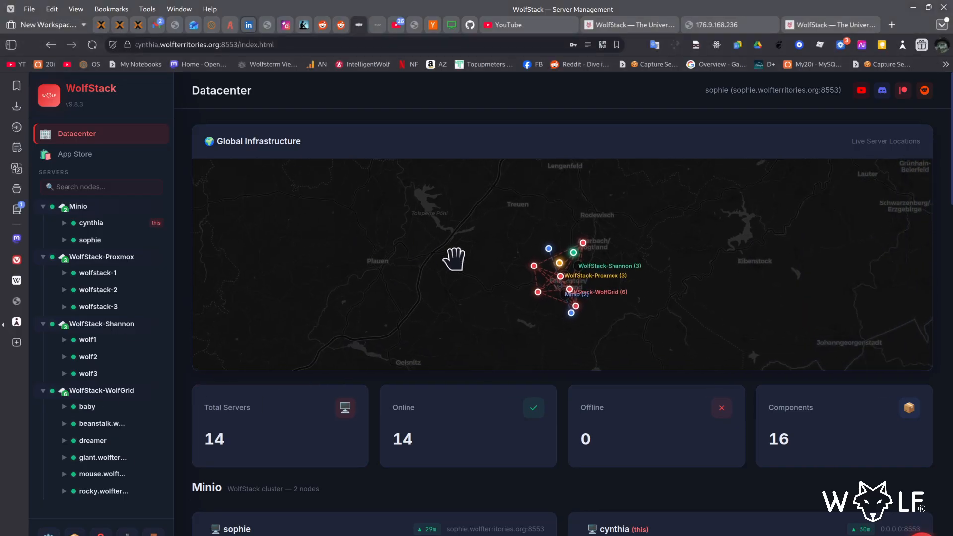
scroll(538, 356, down, 2)
scroll(538, 383, down, 6)
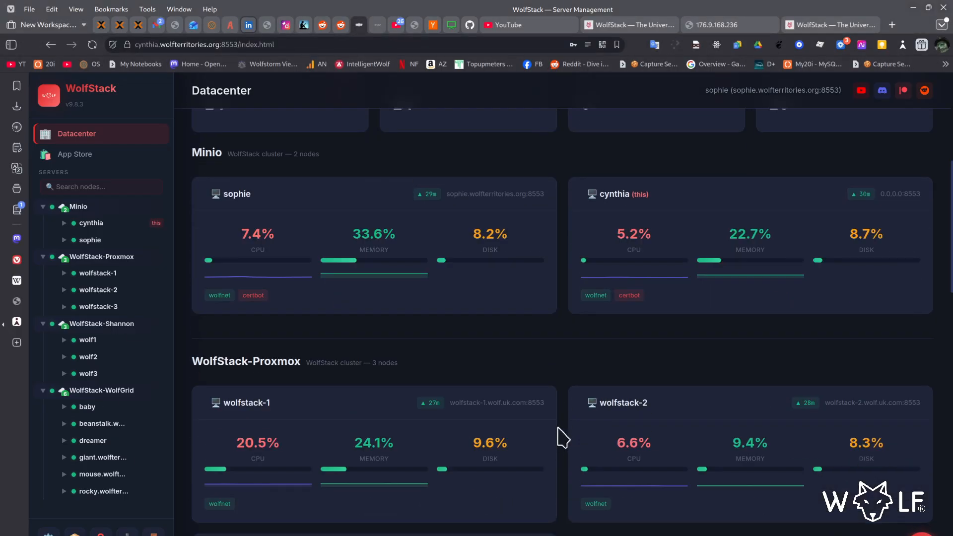
scroll(526, 410, down, 1)
scroll(525, 407, down, 15)
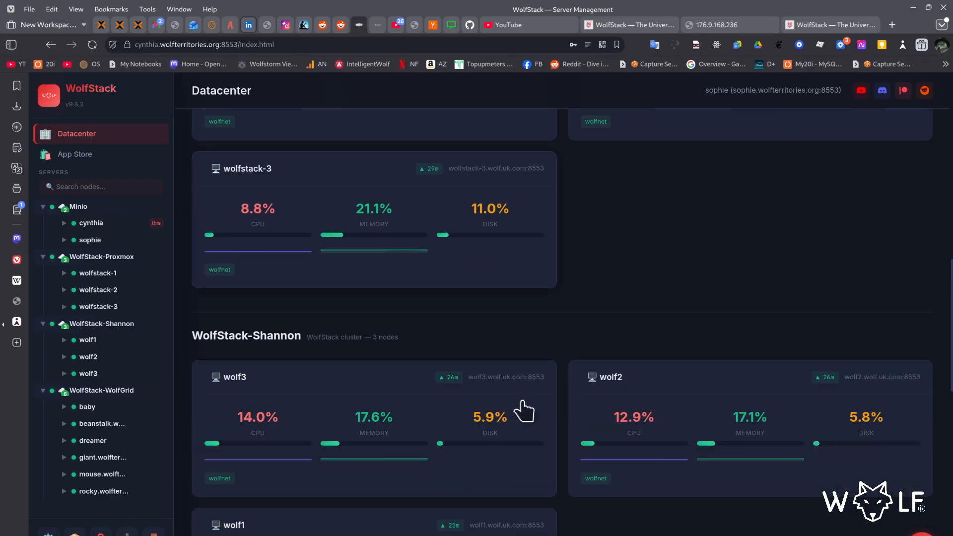
scroll(524, 409, up, 10)
scroll(506, 408, up, 12)
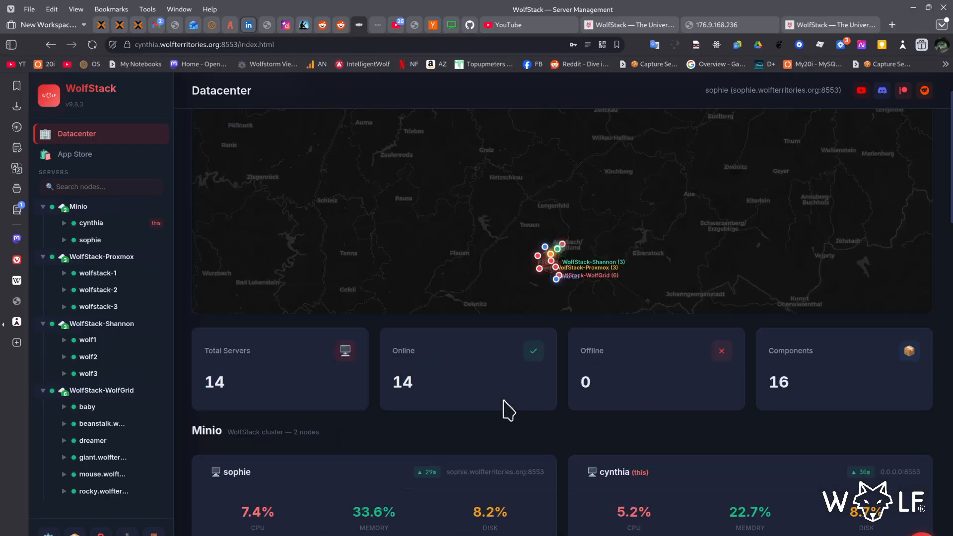
scroll(422, 412, down, 5)
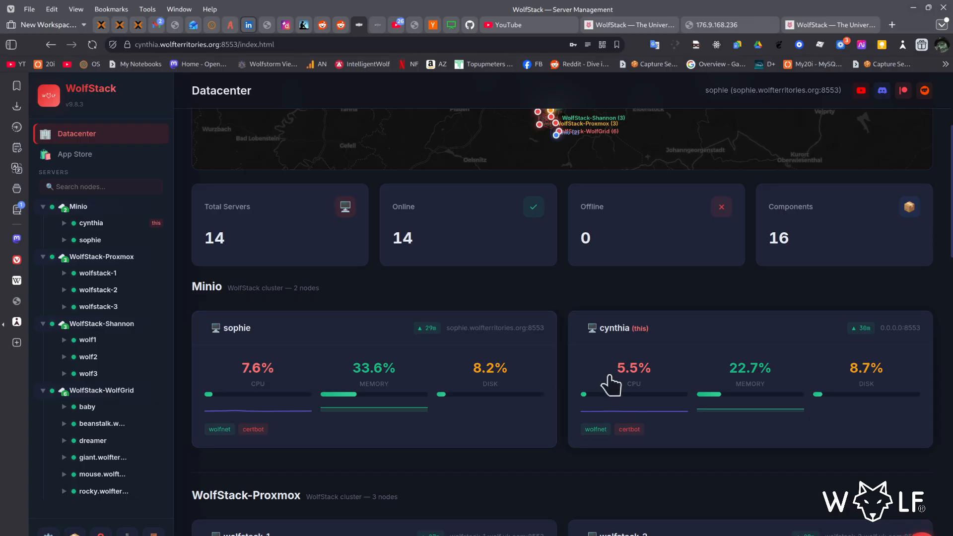
scroll(589, 390, up, 4)
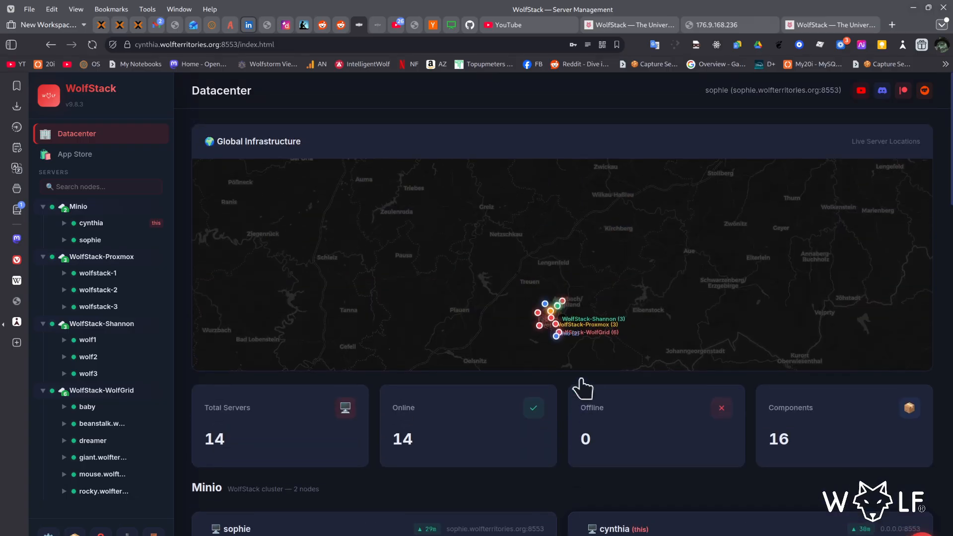
- View the Quick Start installation instructions on the wolfstack.org site, and return to the server management dashboard
click(626, 27)
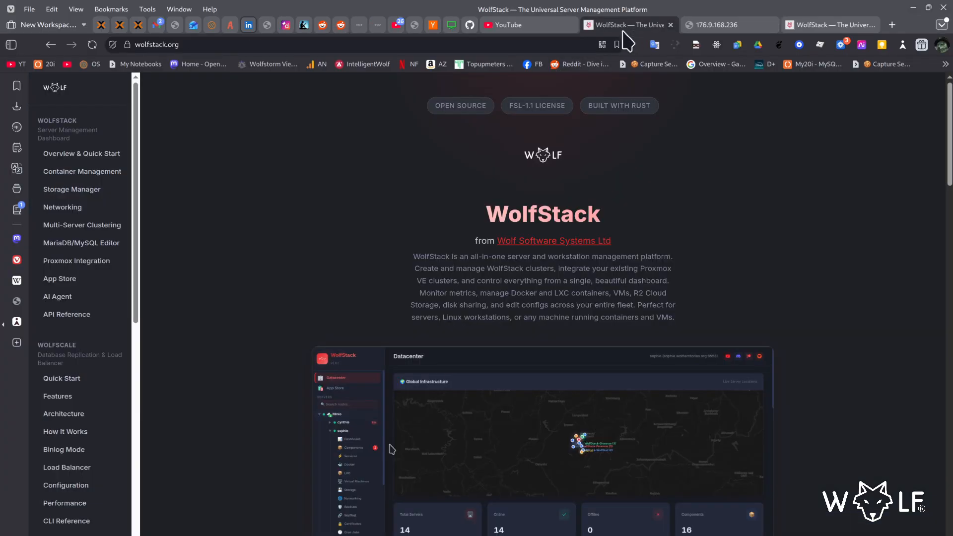
scroll(596, 271, down, 7)
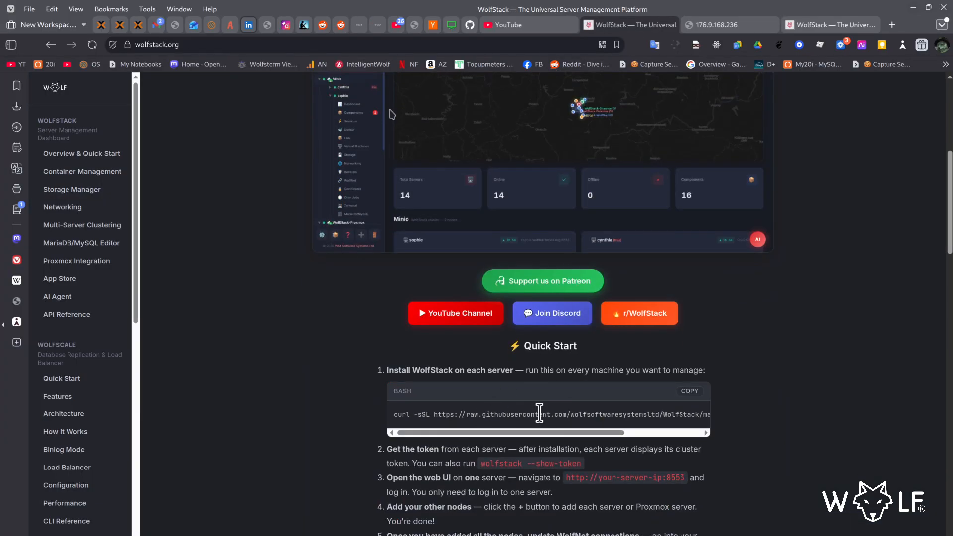
click(704, 25)
click(640, 25)
click(354, 25)
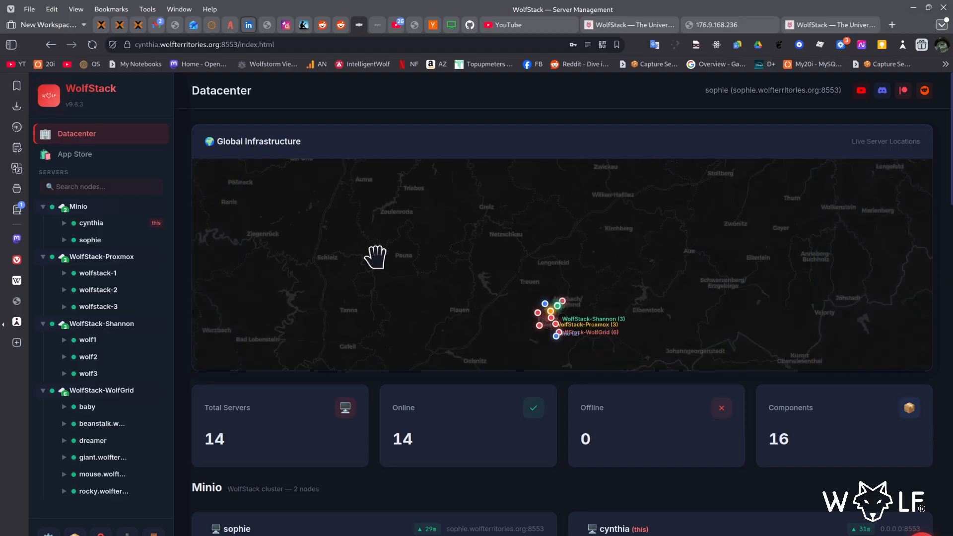
- Open the App Store, clear its search filter and browse the full list of available applications
click(128, 157)
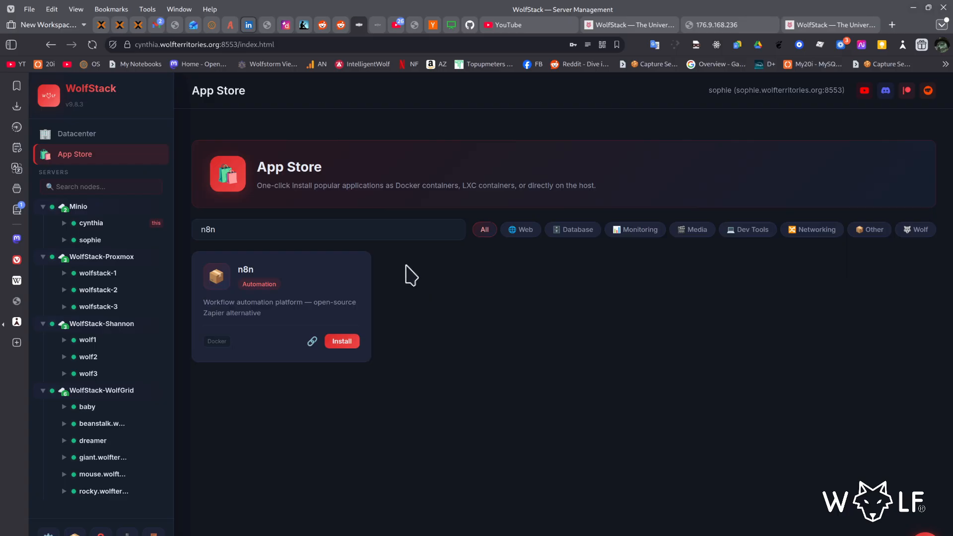
triple_click(417, 225)
key(BackSpace)
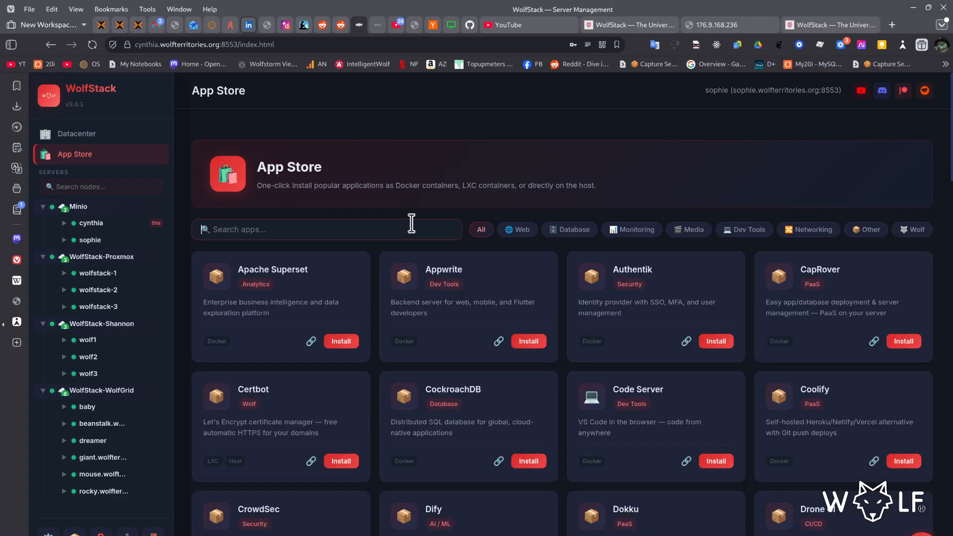
scroll(570, 298, down, 9)
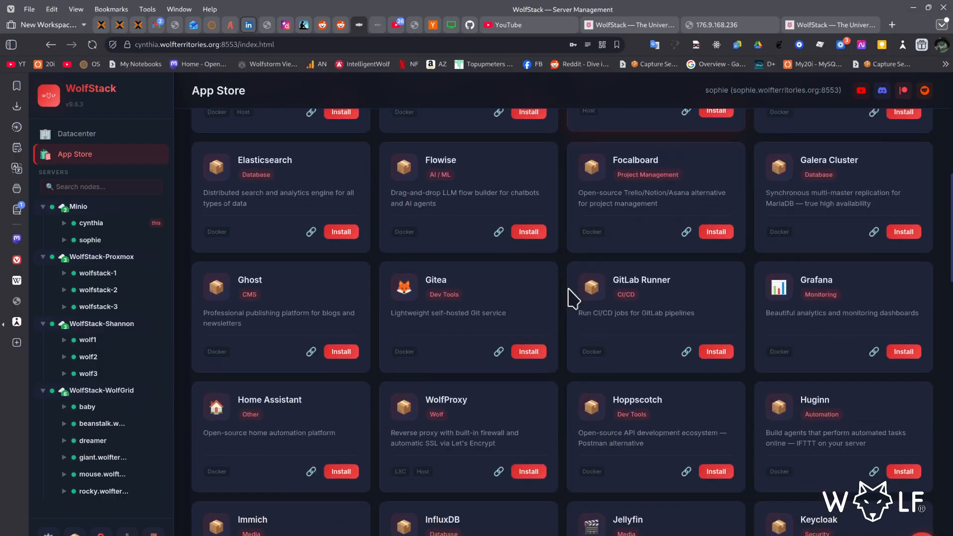
scroll(570, 298, down, 3)
scroll(570, 298, down, 5)
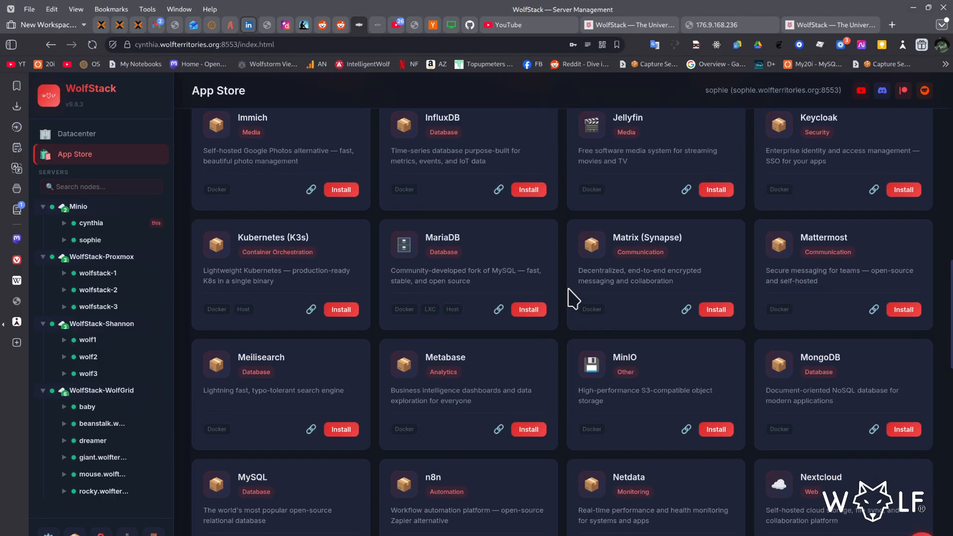
scroll(574, 298, down, 2)
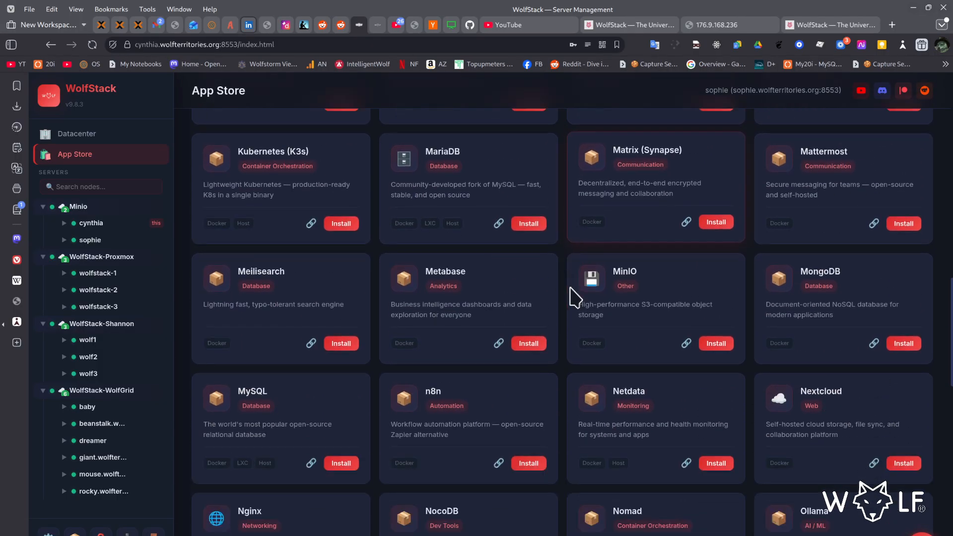
scroll(575, 297, down, 2)
scroll(575, 297, up, 15)
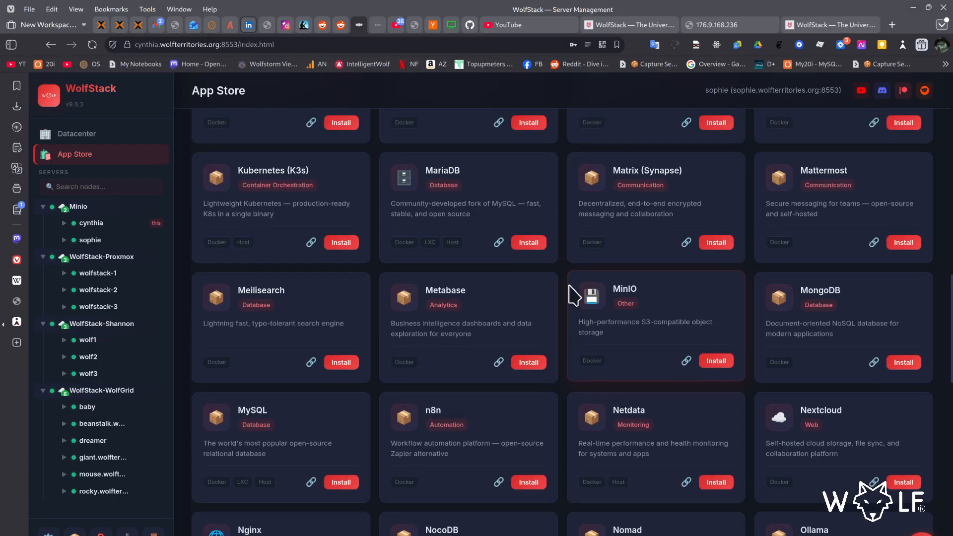
- Search the App Store for n8n and open its installation form
click(340, 237)
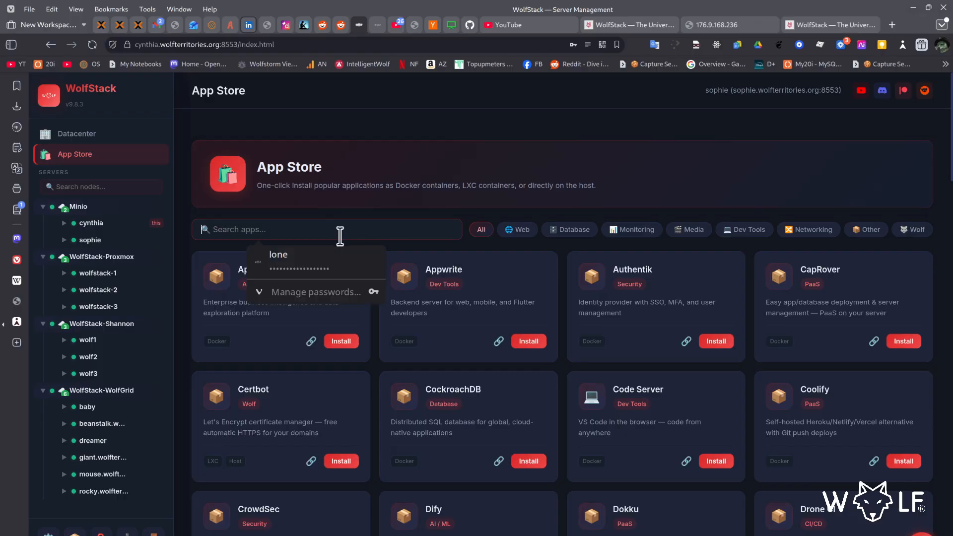
text(n8n)
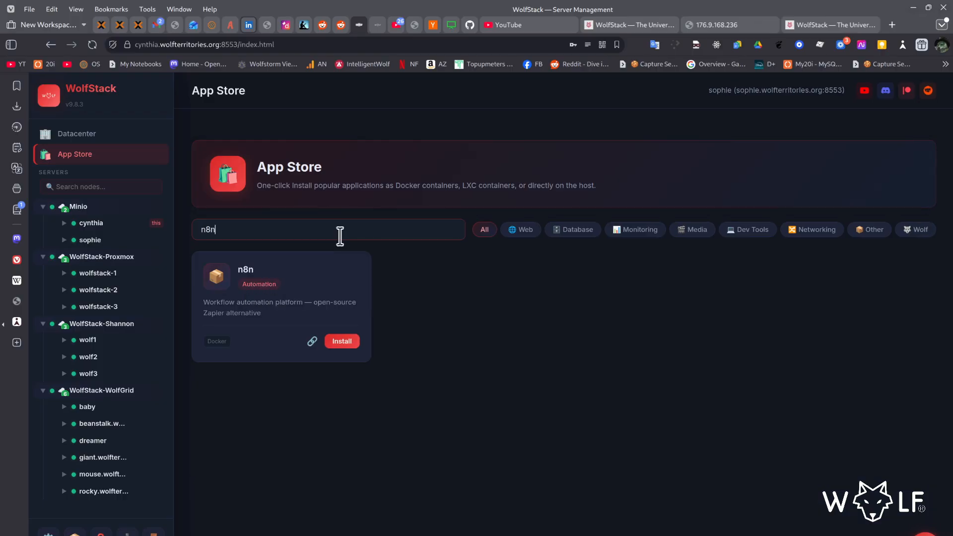
click(342, 340)
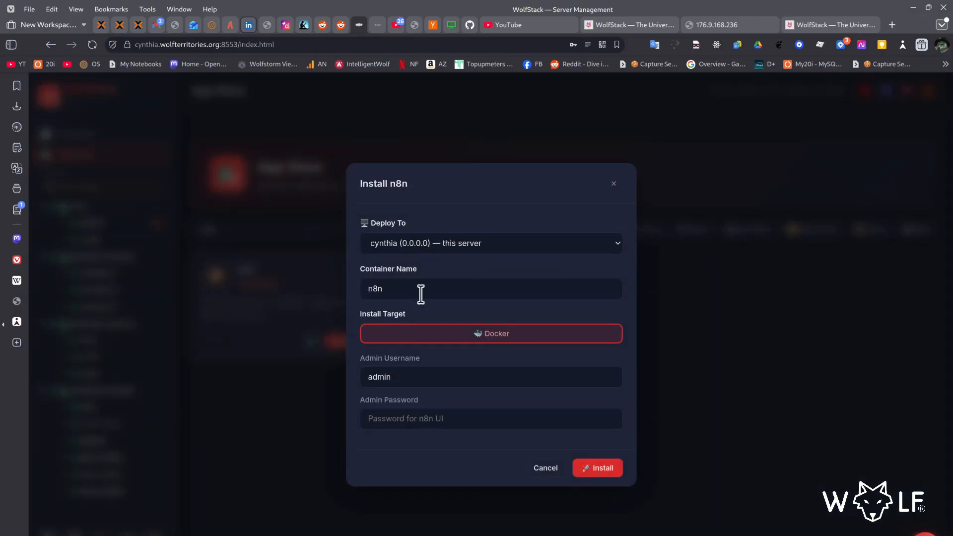
- Install n8n on the sophie server with the admin password filled in, and dismiss the deployment summary
click(460, 243)
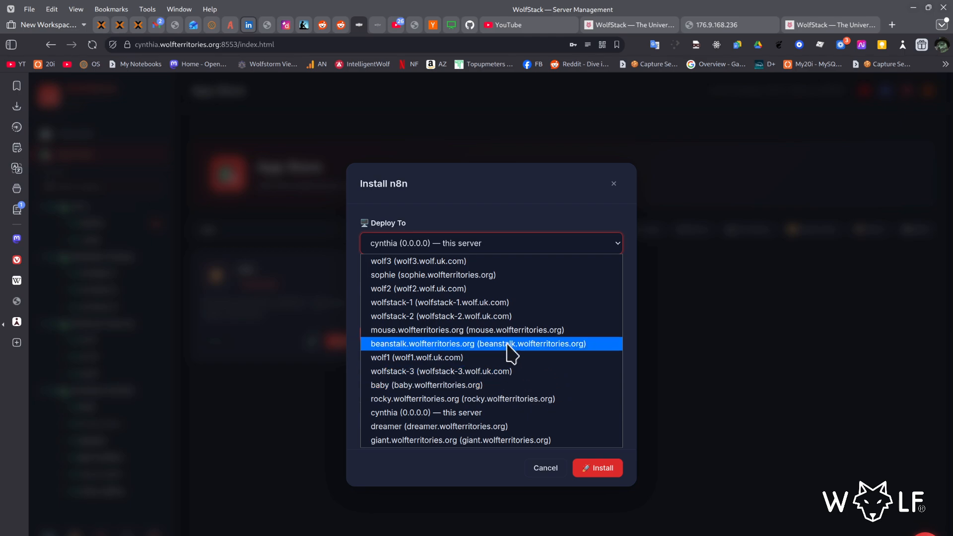
click(504, 274)
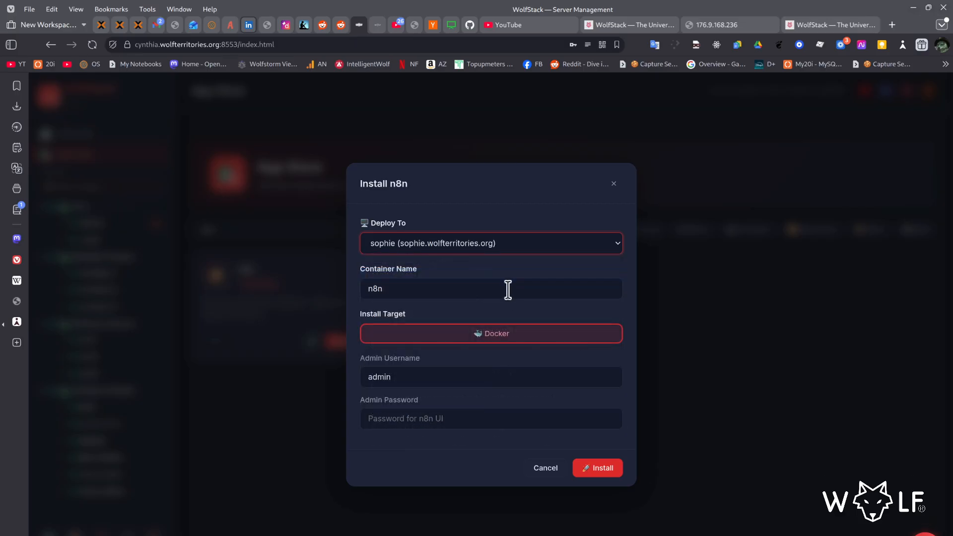
click(490, 416)
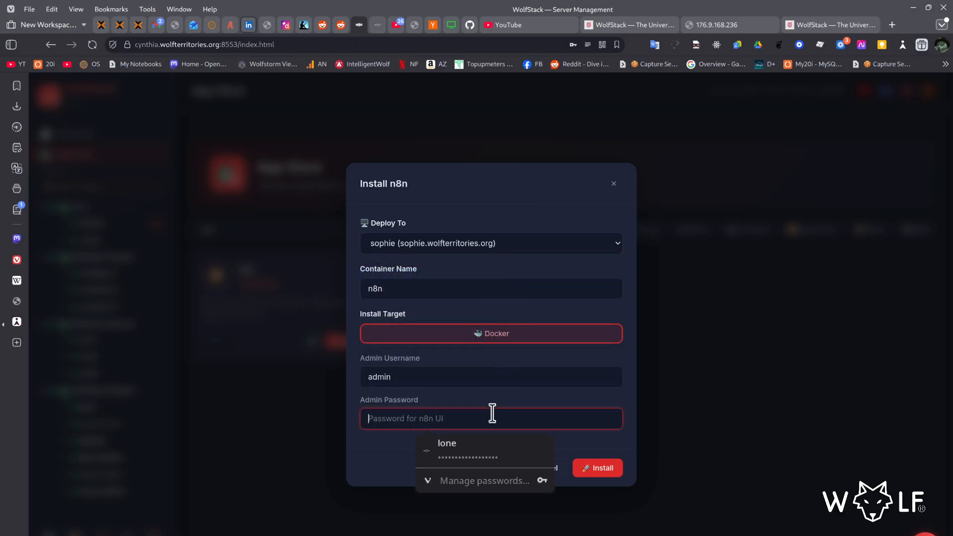
text(pas)
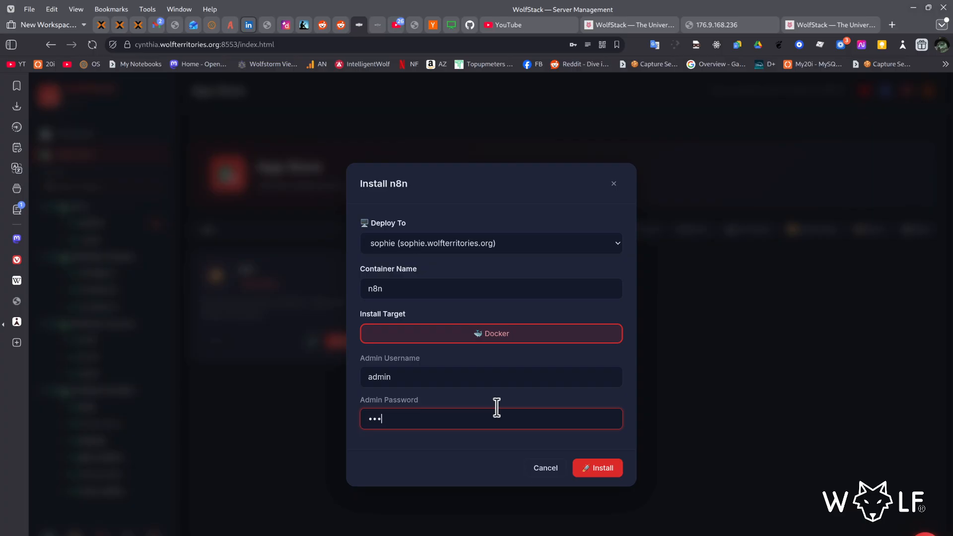
text(••••••••••)
click(601, 468)
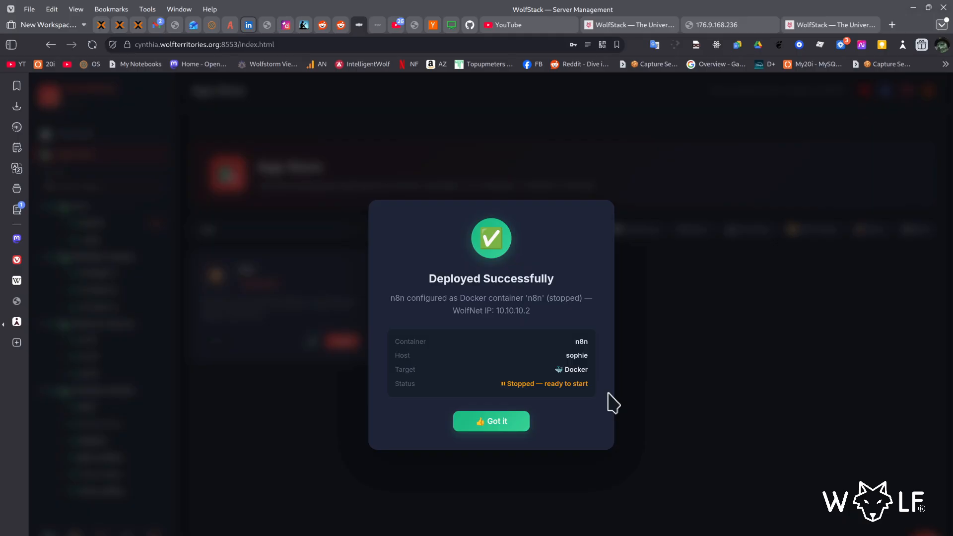
click(514, 423)
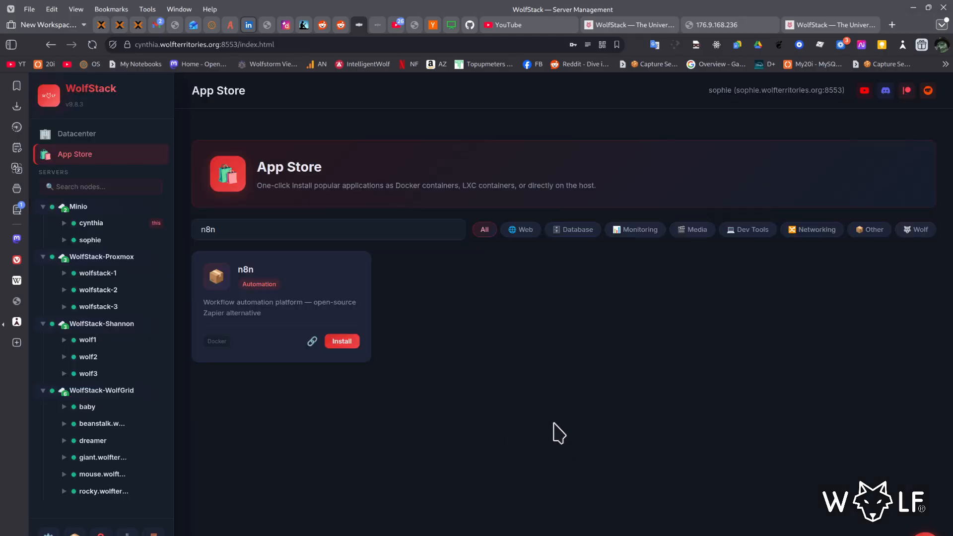
- Clear the App Store search and check the n8n container's port mapping among sophie's Docker containers
triple_click(400, 230)
key(BackSpace)
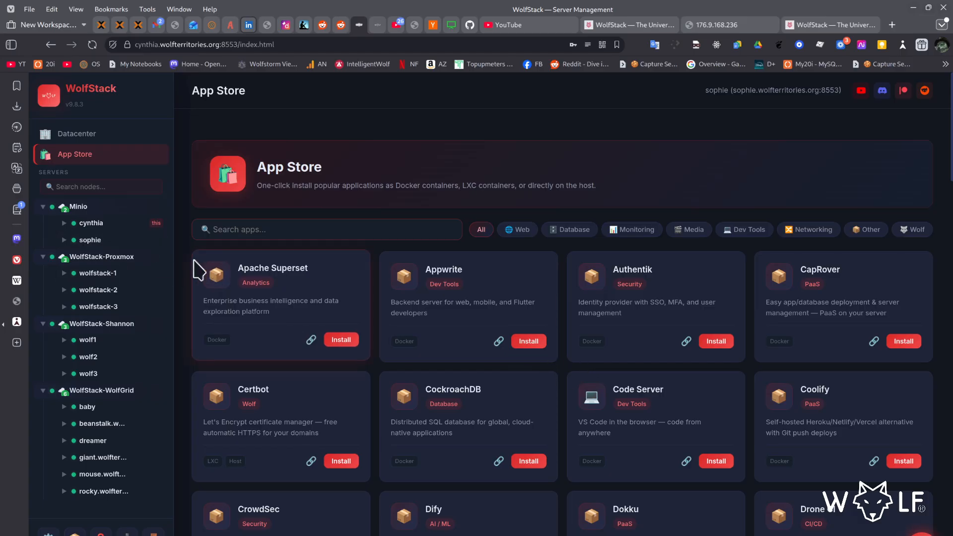
click(107, 241)
click(124, 309)
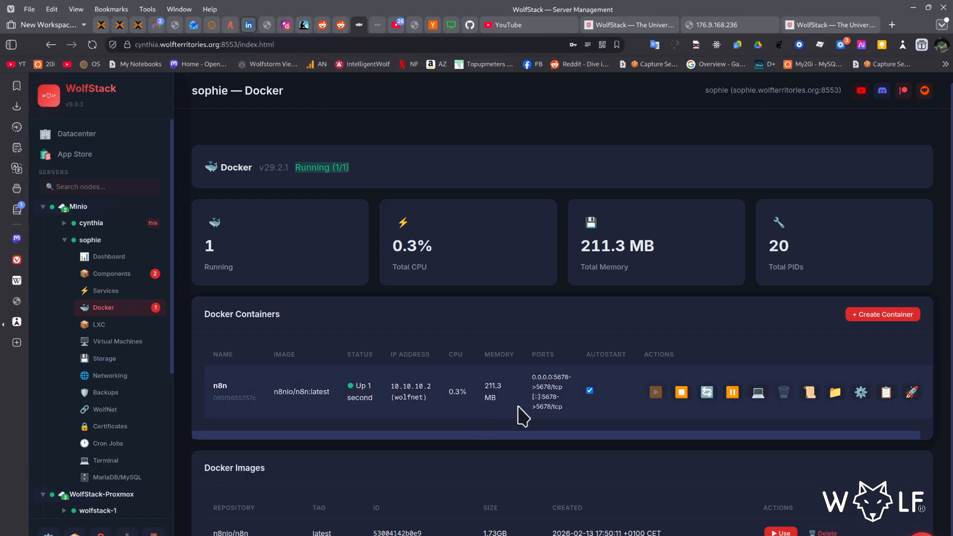
drag(570, 378, 558, 383)
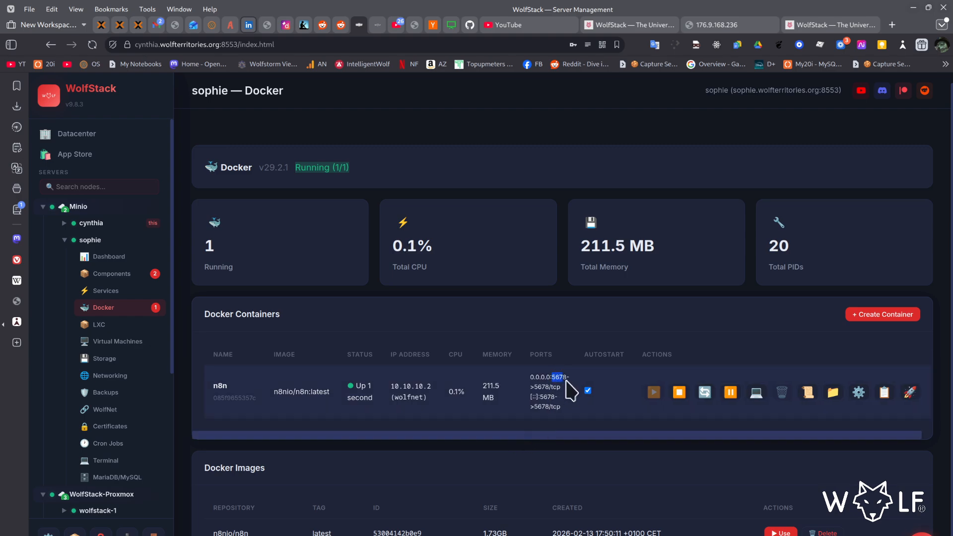
click(564, 404)
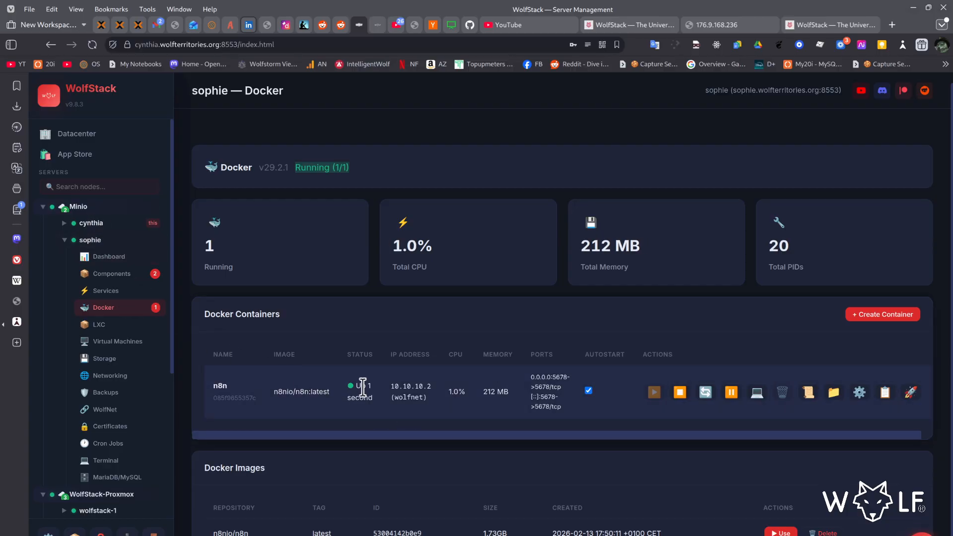
- Start a public IP mapping in sophie's networking from public IP 176.9.168.236 to WolfNet IP 10.10.10.2 of the n8n container
click(127, 380)
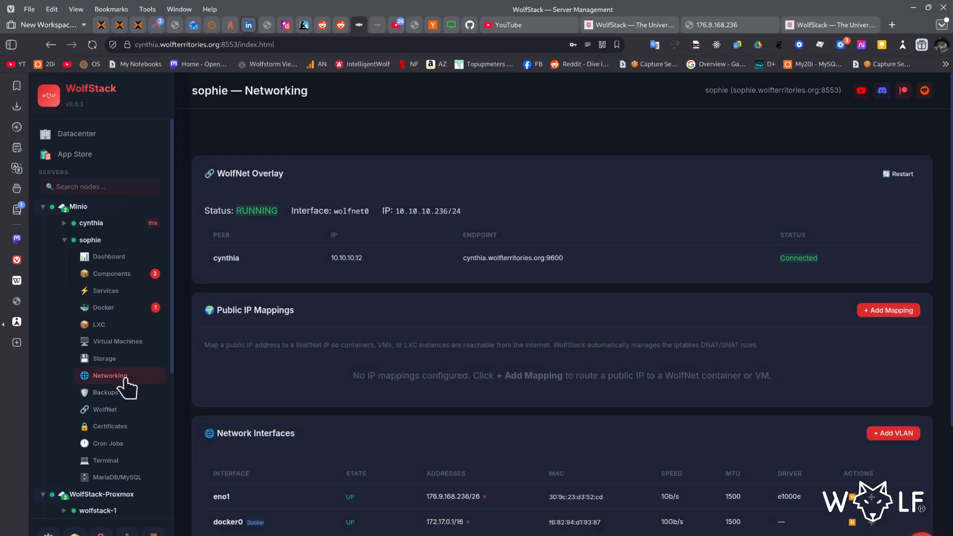
click(866, 310)
click(579, 215)
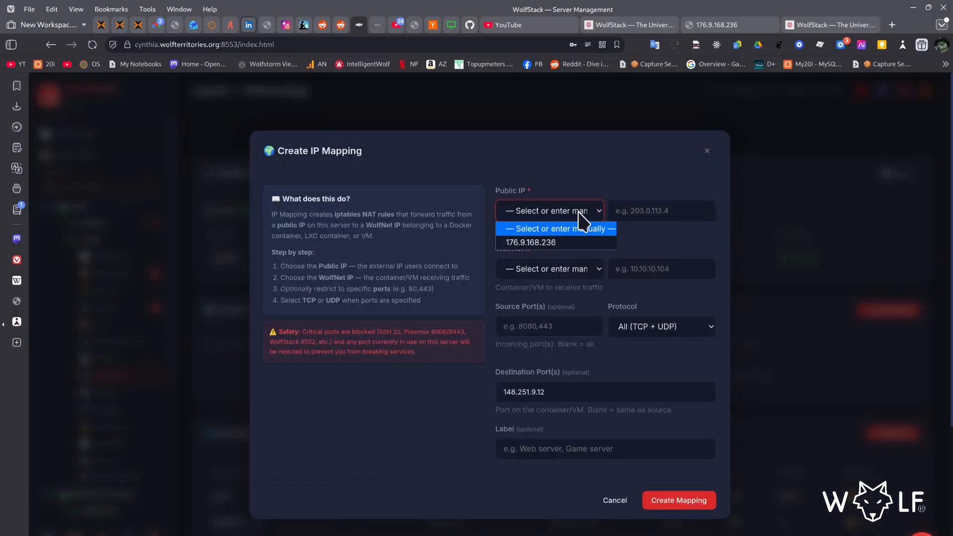
click(575, 243)
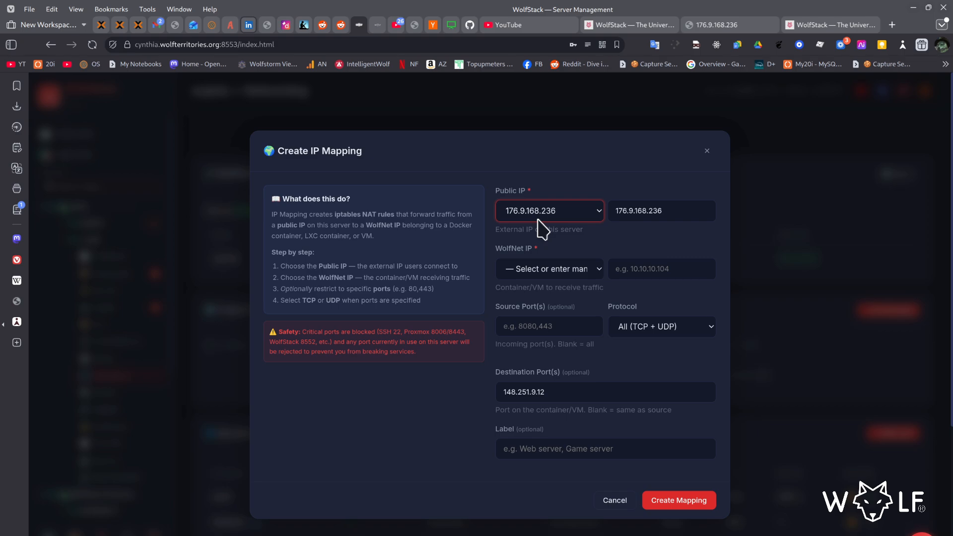
click(568, 269)
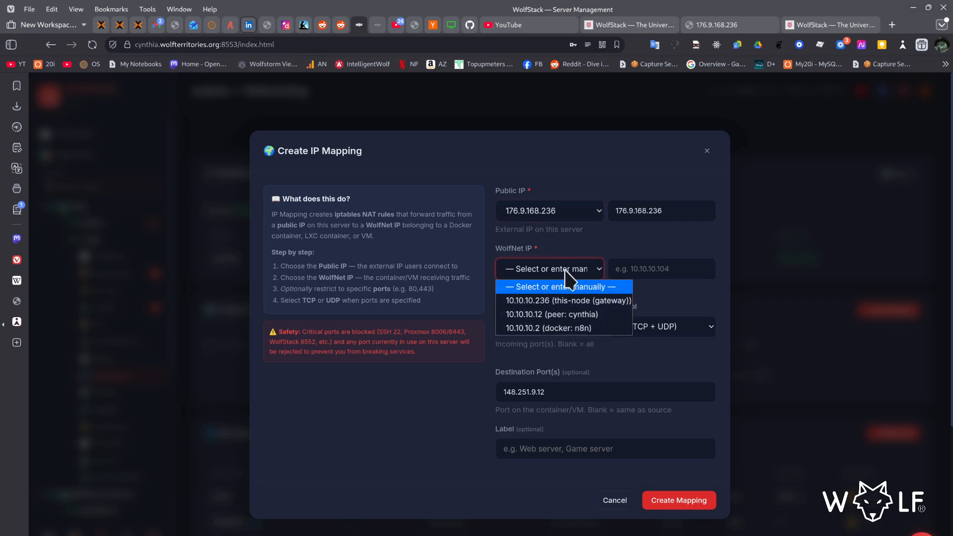
click(559, 328)
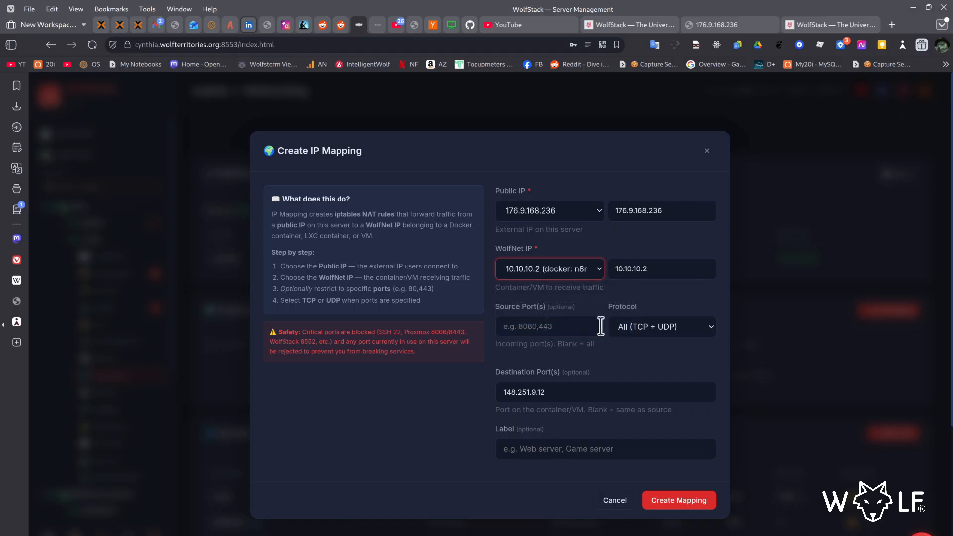
- Set the mapping's source port to 5678, protocol to TCP only and destination port to 5678
click(576, 327)
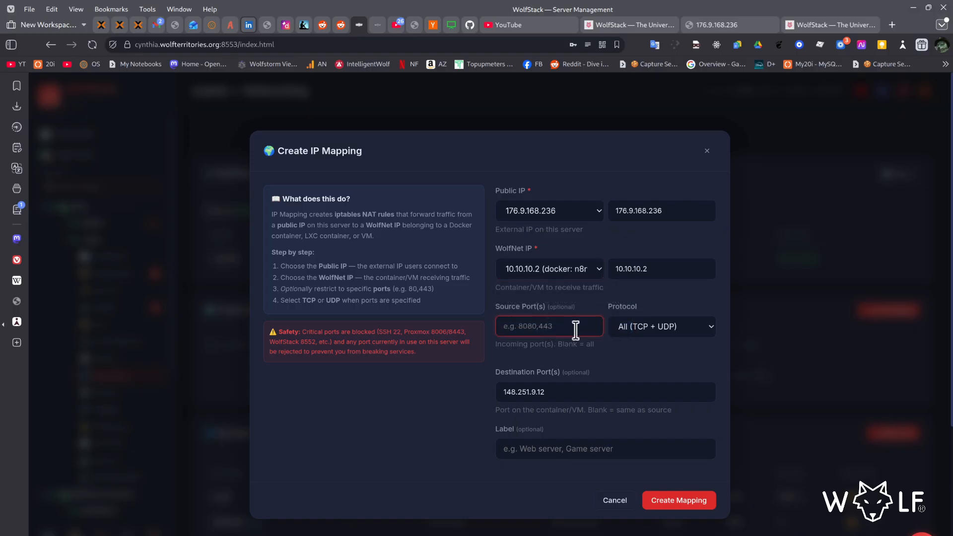
text(5678)
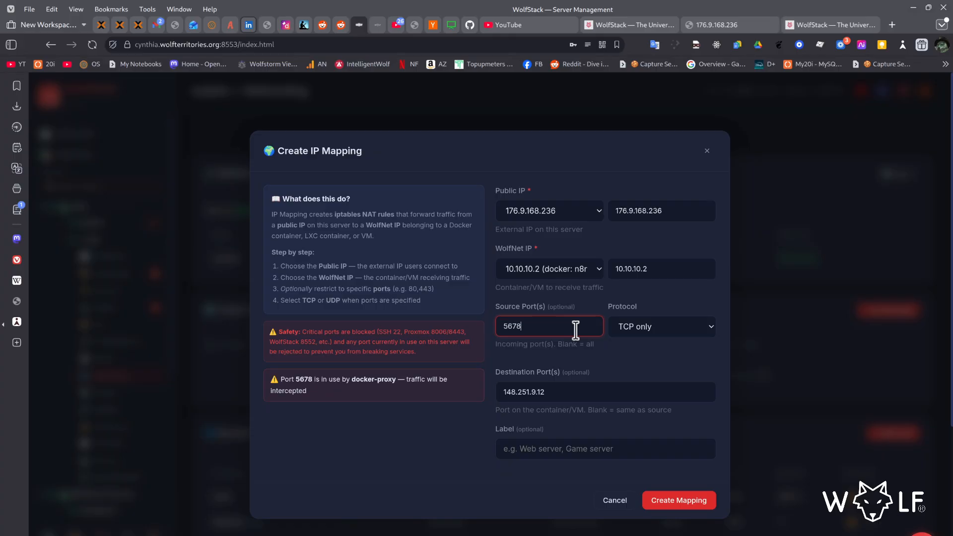
click(675, 329)
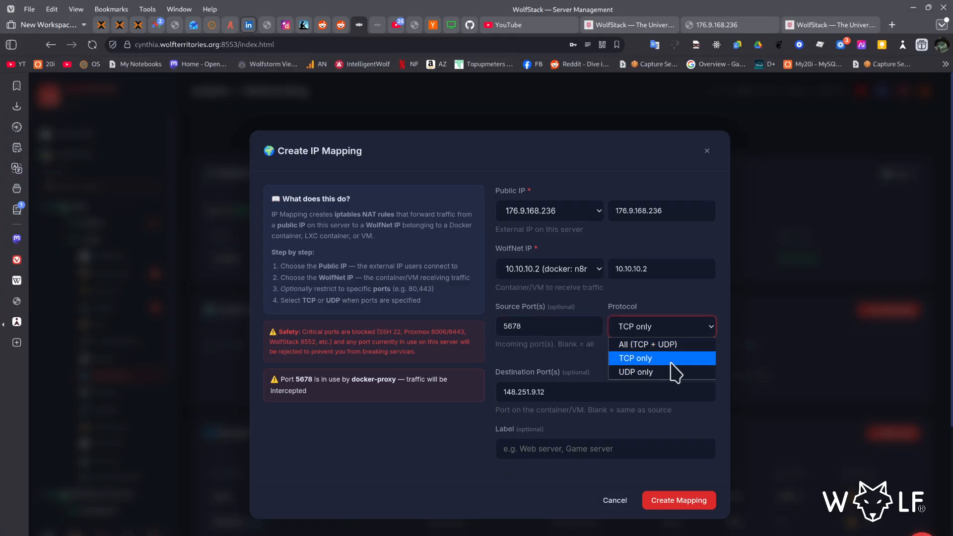
click(671, 361)
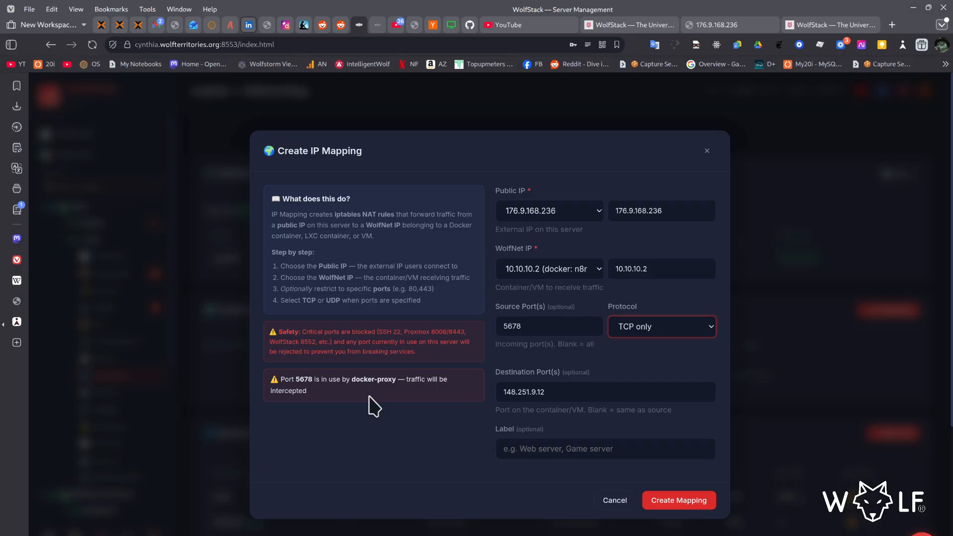
click(543, 390)
key(ctrl+a)
text(5)
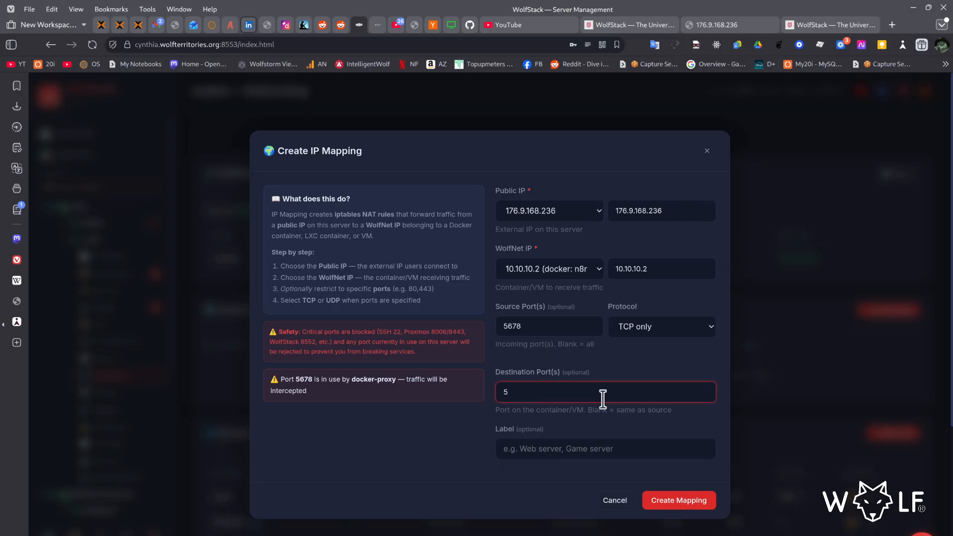
key(BackSpace)
key(BackSpace)
text(56)
key(Tab)
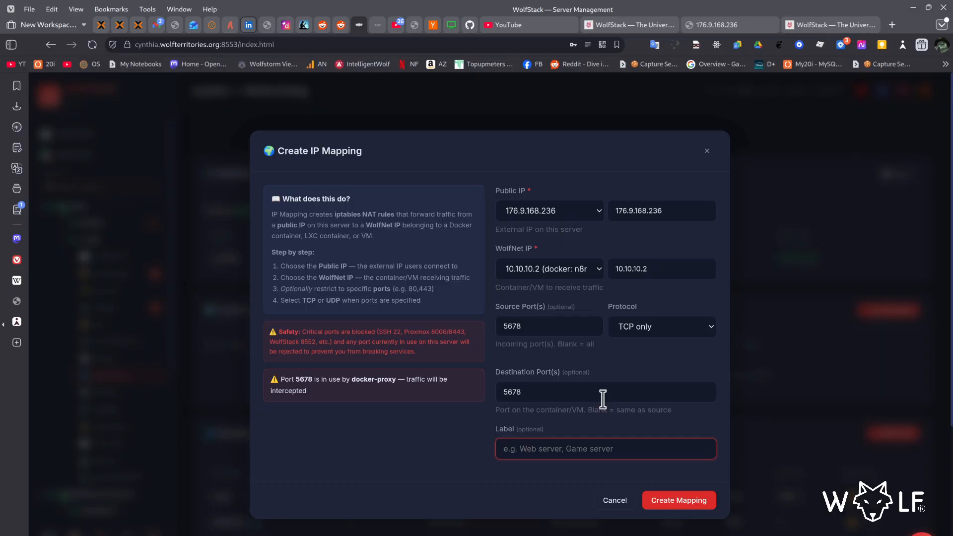
- Label the IP mapping "n8n Docker" and create it
text(n8n Doce)
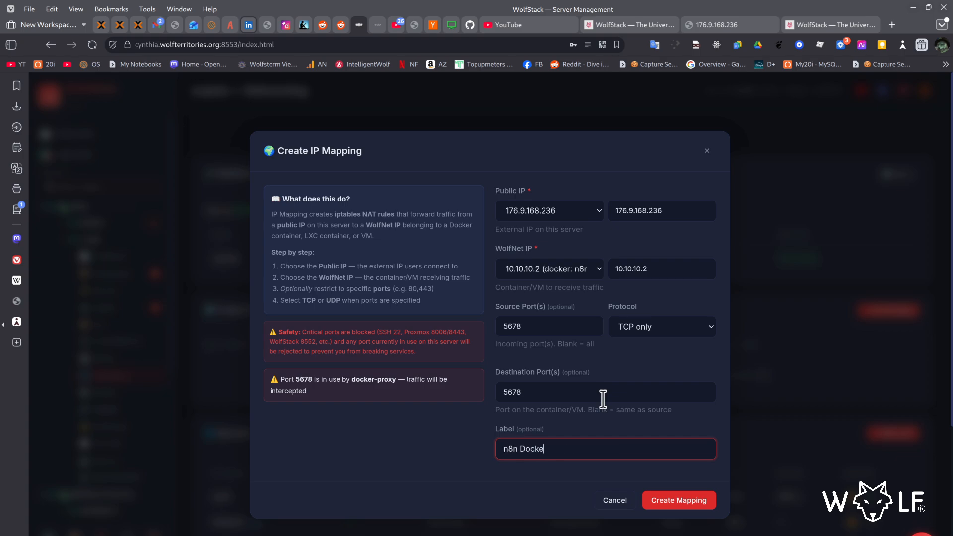
click(676, 501)
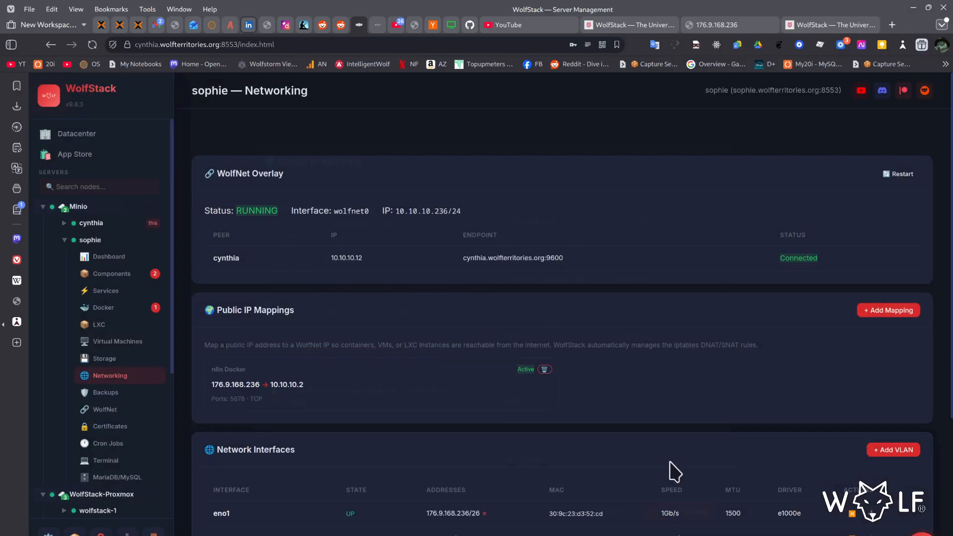
- Copy the mapped public IP and open 176.9.168.236:5678 in the browser tab showing the WolfStack documentation
double_click(239, 383)
right_click(239, 383)
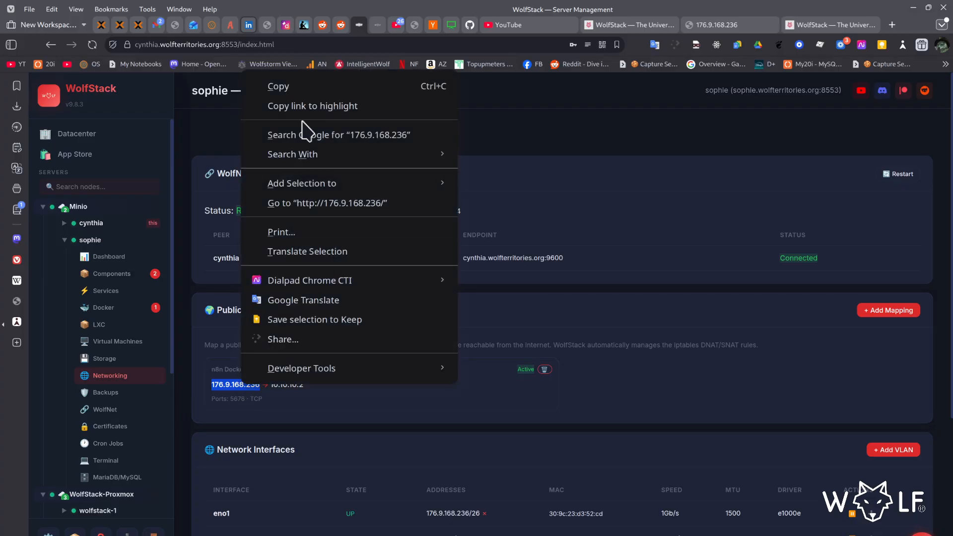
click(313, 87)
click(593, 29)
click(546, 46)
key(ctrl+v)
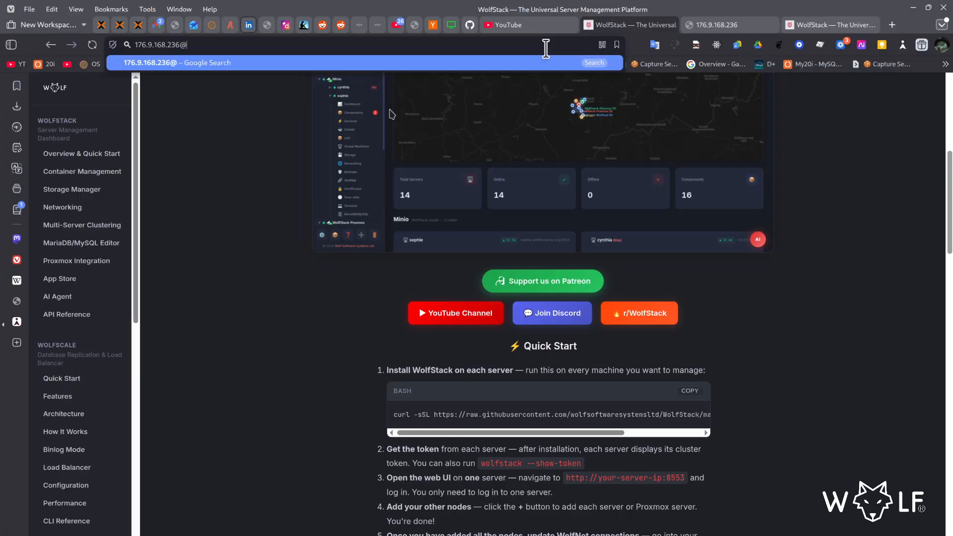
text(:5678)
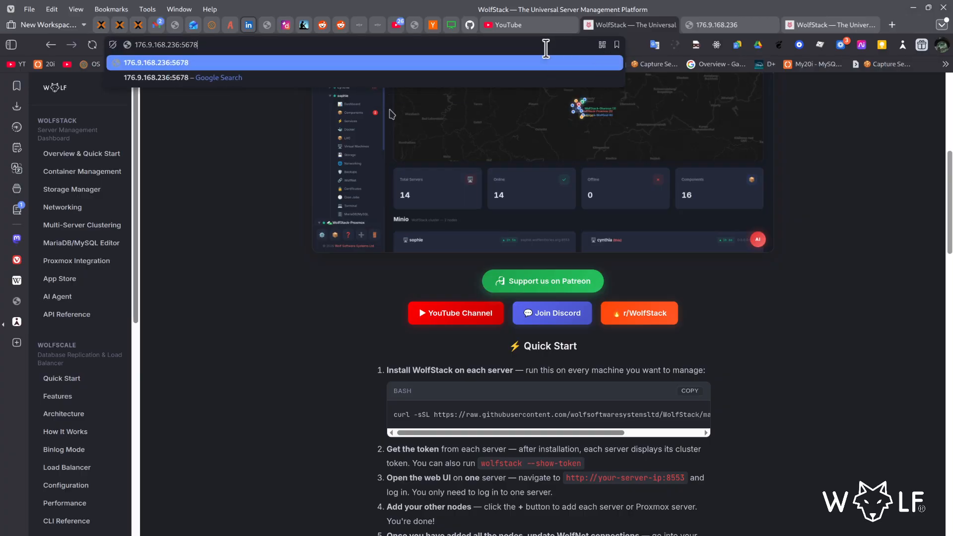
key(Return)
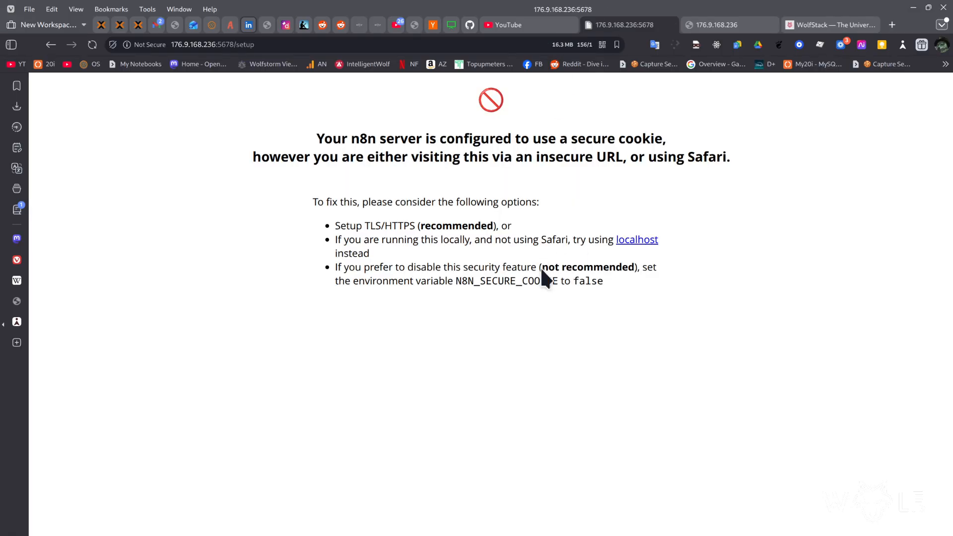
click(376, 44)
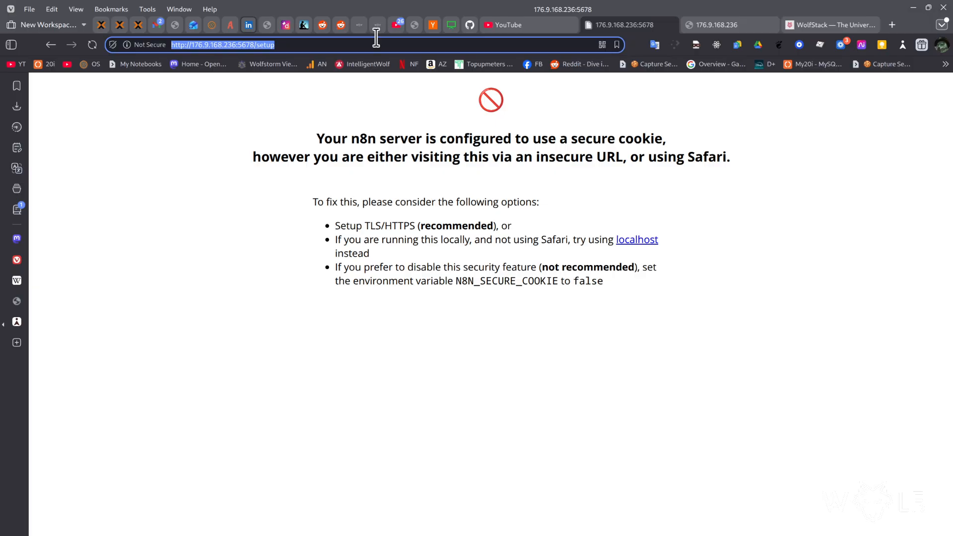
key(Home)
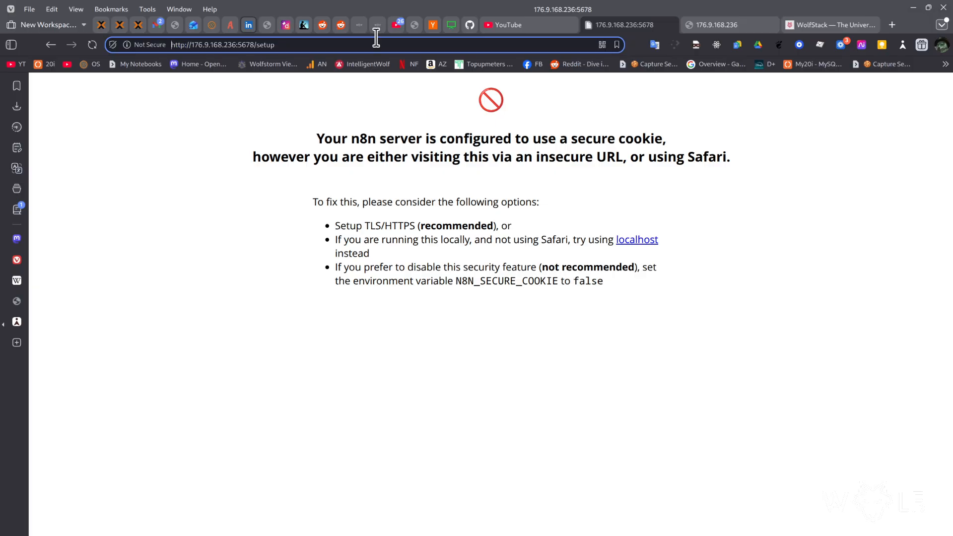
key(Right)
key(Right)
key(Right)
text(s)
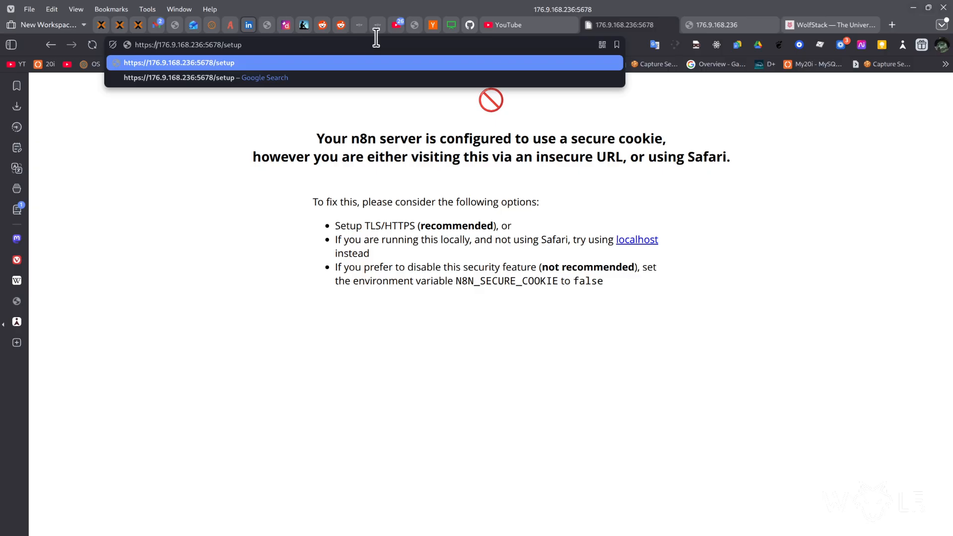
key(shift+End)
key(shift+Left)
key(shift+Left)
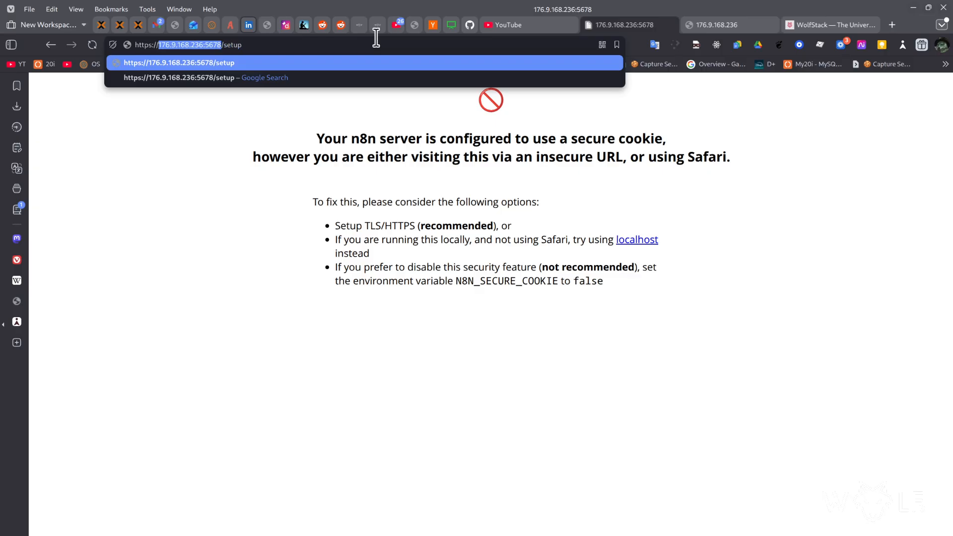
text(sophie.wolf)
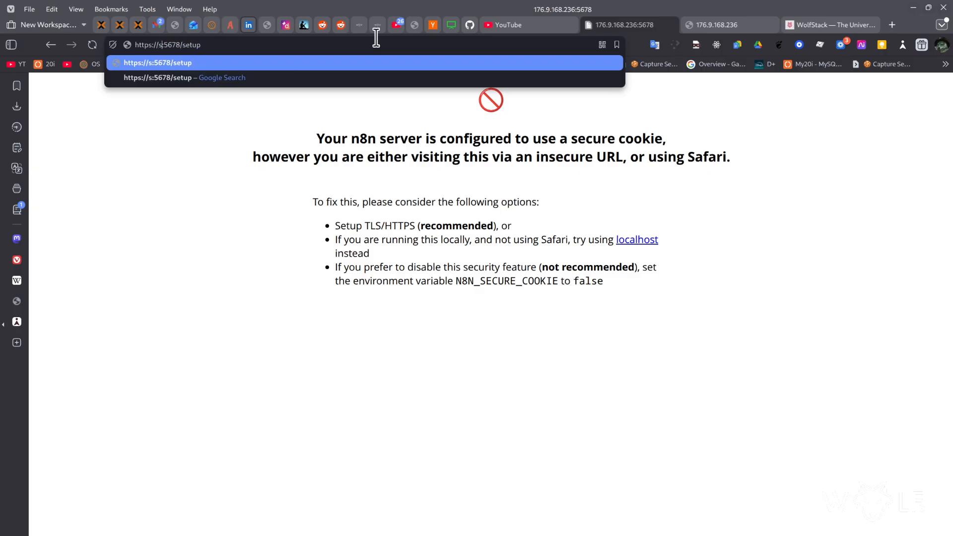
text(territories.org)
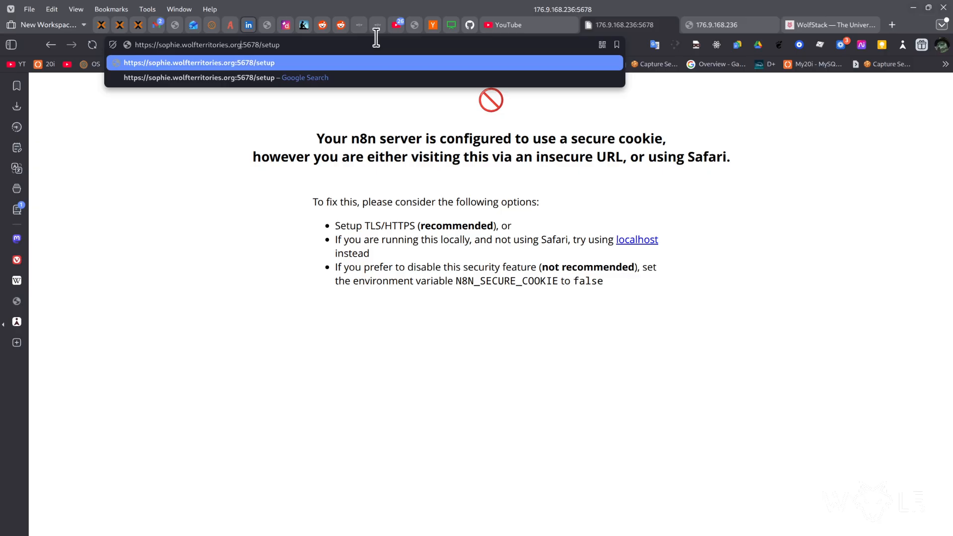
key(BackSpace)
key(BackSpace)
key(BackSpace)
key(BackSpace)
key(BackSpace)
key(Return)
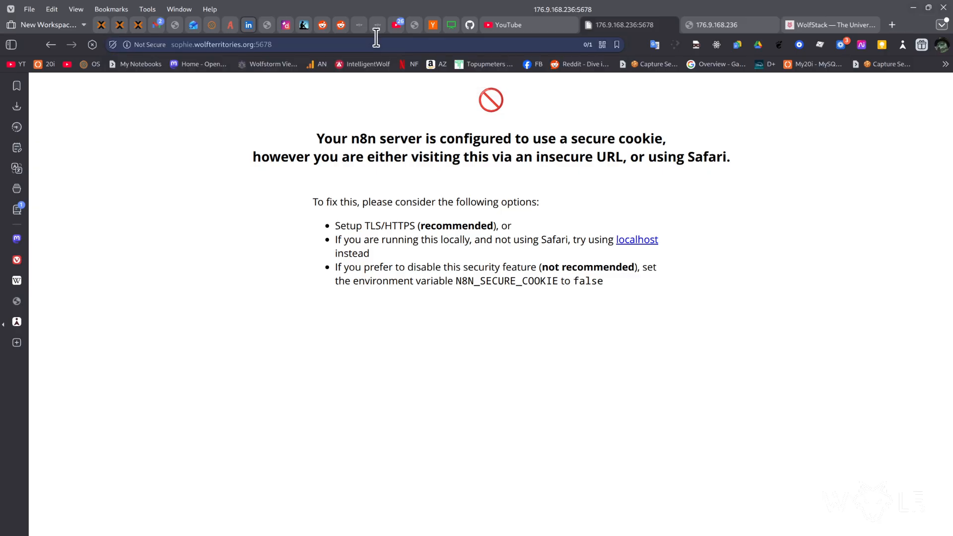
click(376, 38)
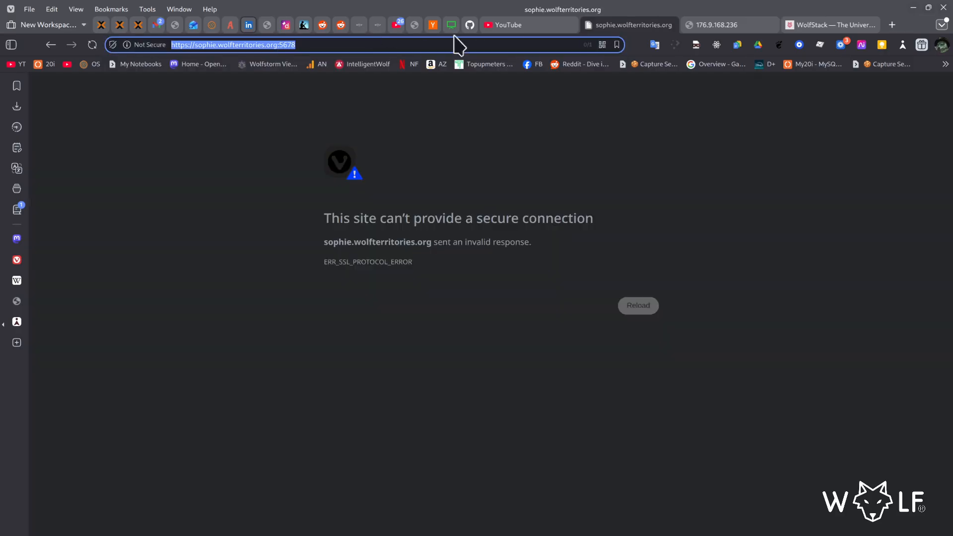
click(691, 28)
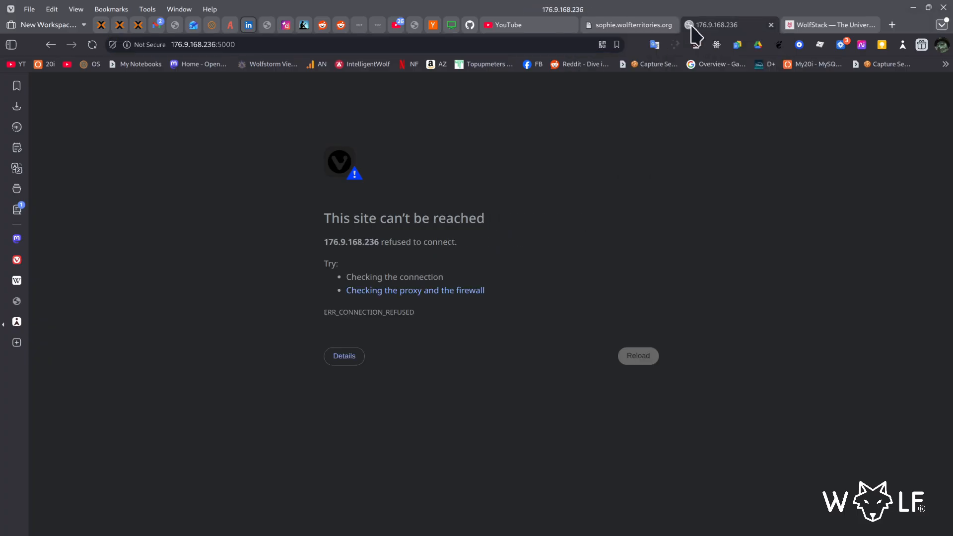
click(650, 27)
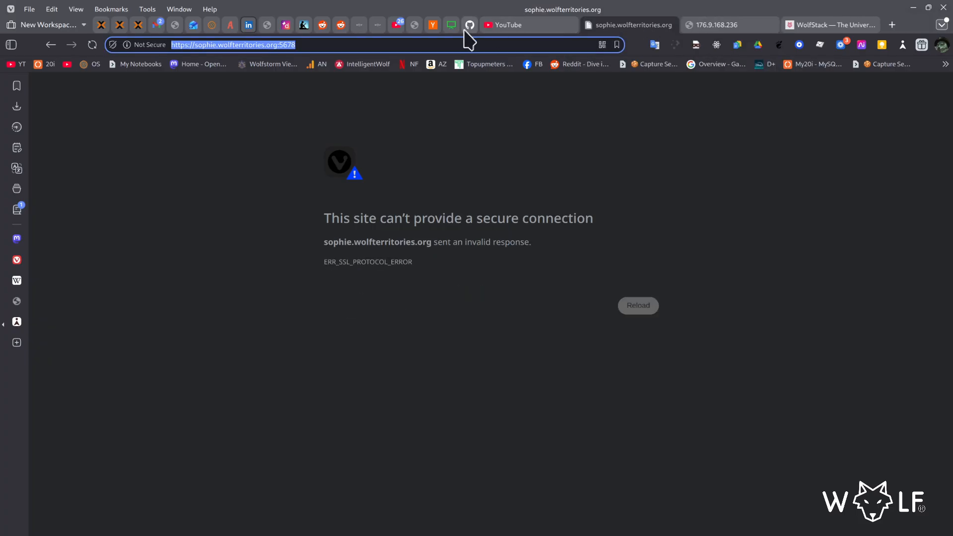
- Switch back to WolfStack, view the n8n container's console from sophie's Docker containers, and close the console
click(359, 26)
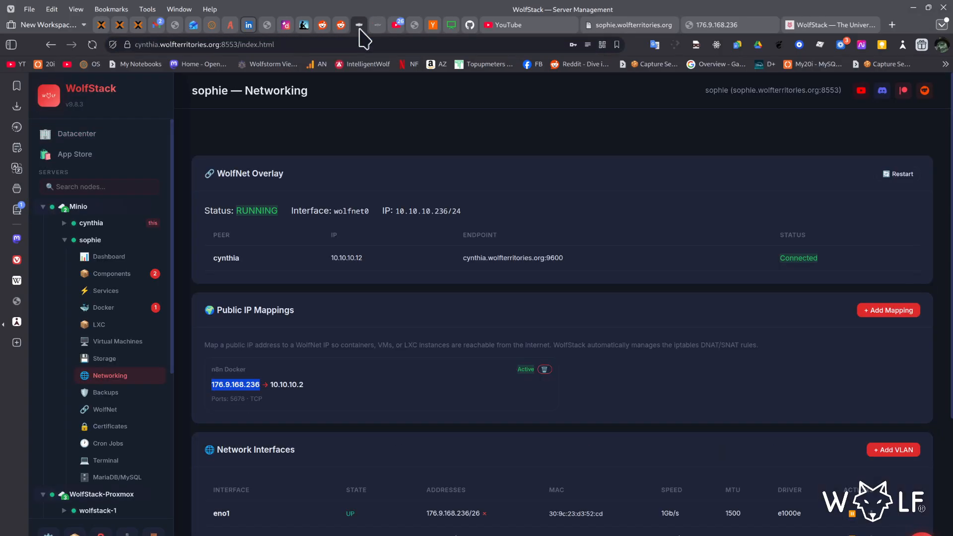
click(117, 309)
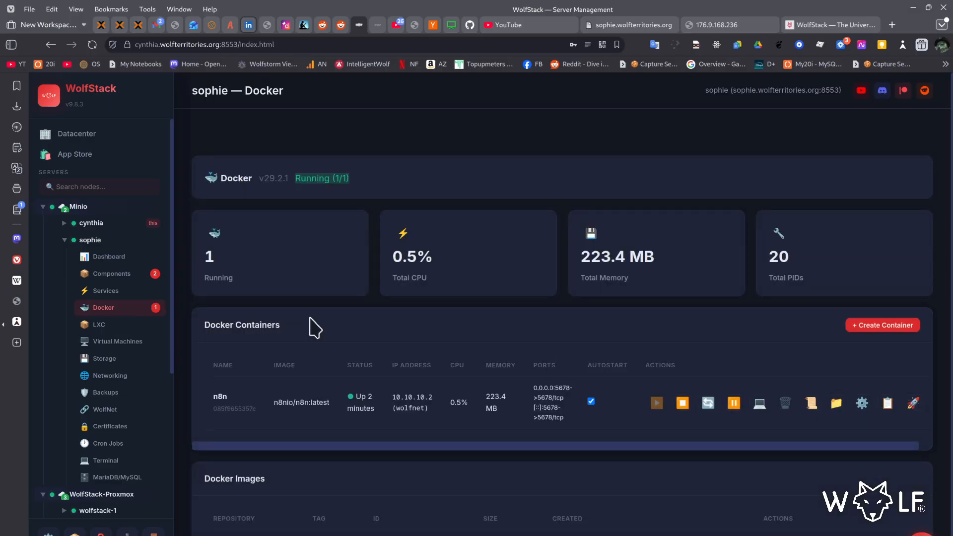
click(758, 404)
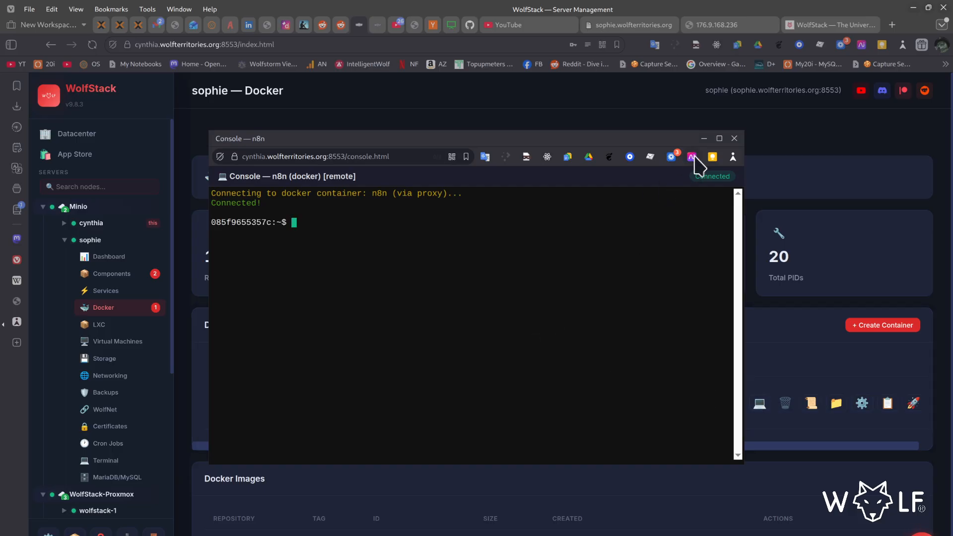
click(734, 139)
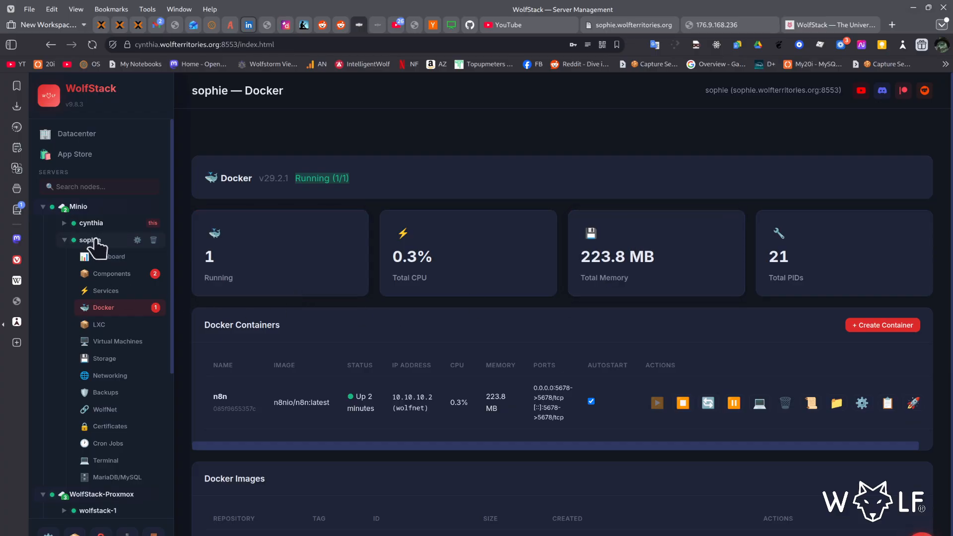
- View sophie's LXC containers and virtual machines
click(112, 324)
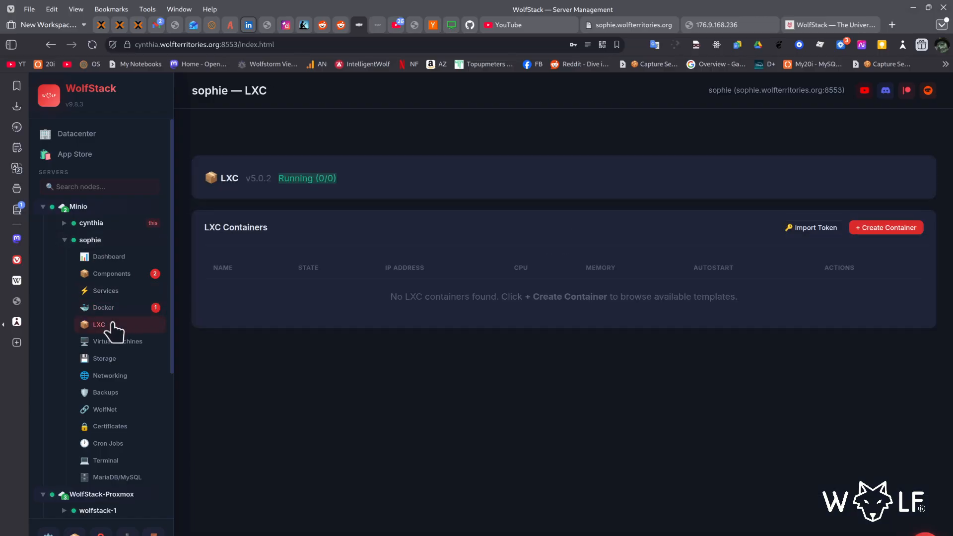
click(118, 342)
- Stop the n8n container among sophie's Docker containers and open its settings
click(117, 308)
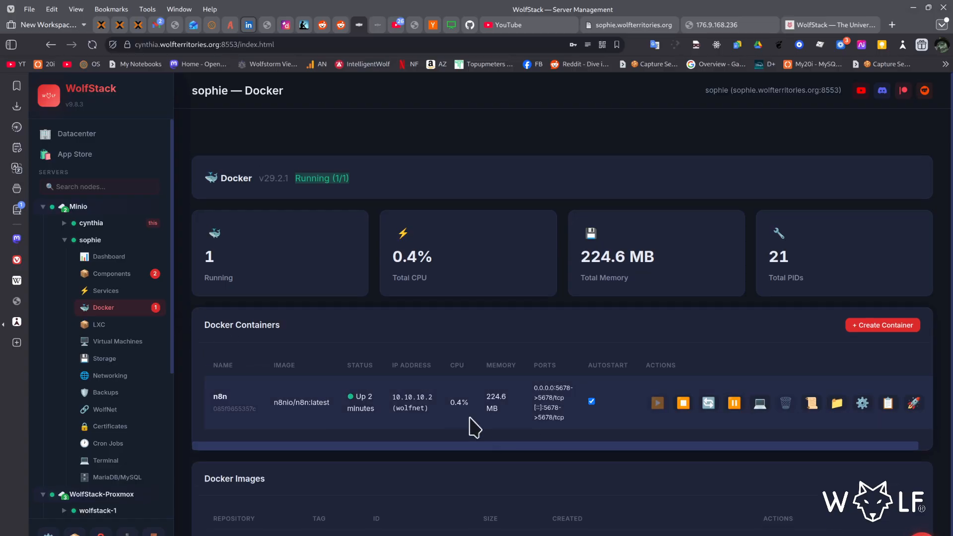
click(689, 404)
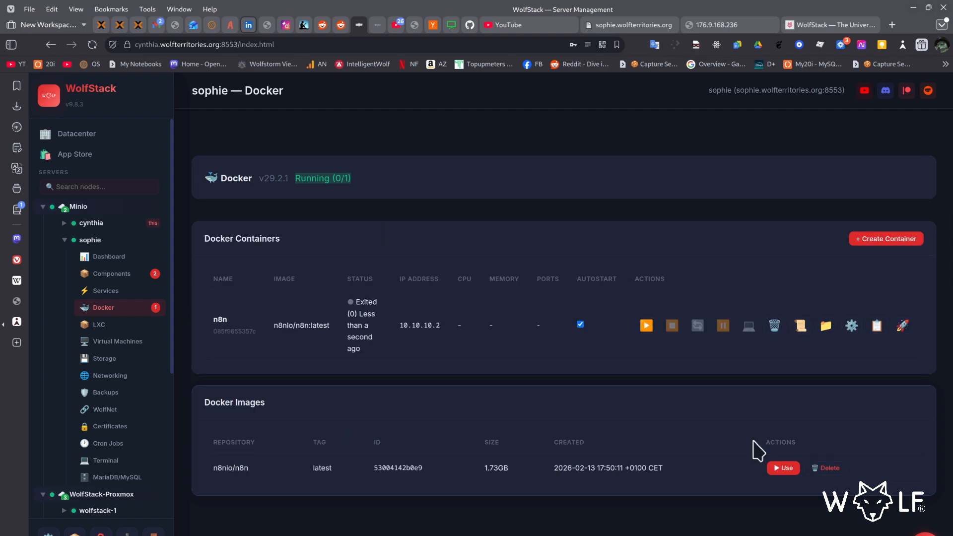
click(852, 326)
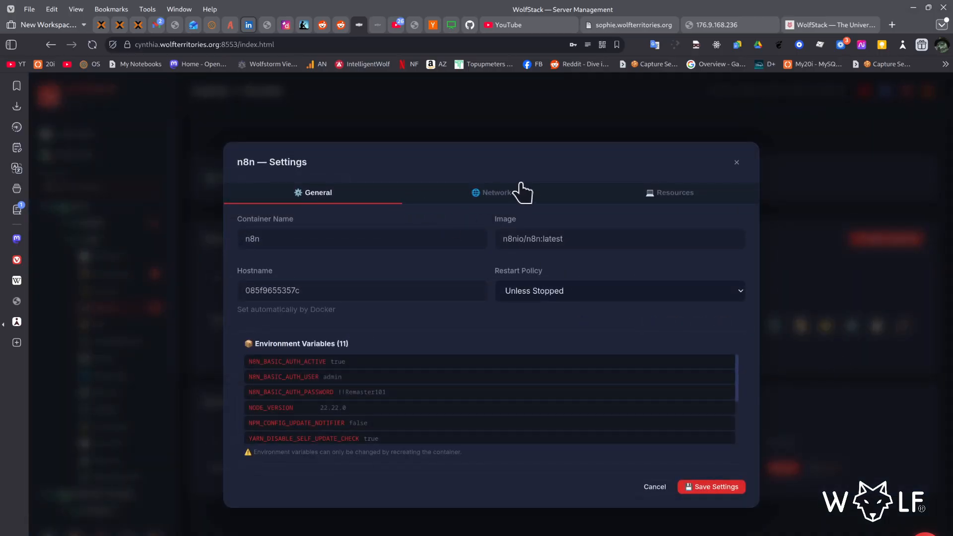
- View the n8n container's network and resource settings, dismiss the browser's password-saving offer, and close the settings
click(496, 195)
click(675, 219)
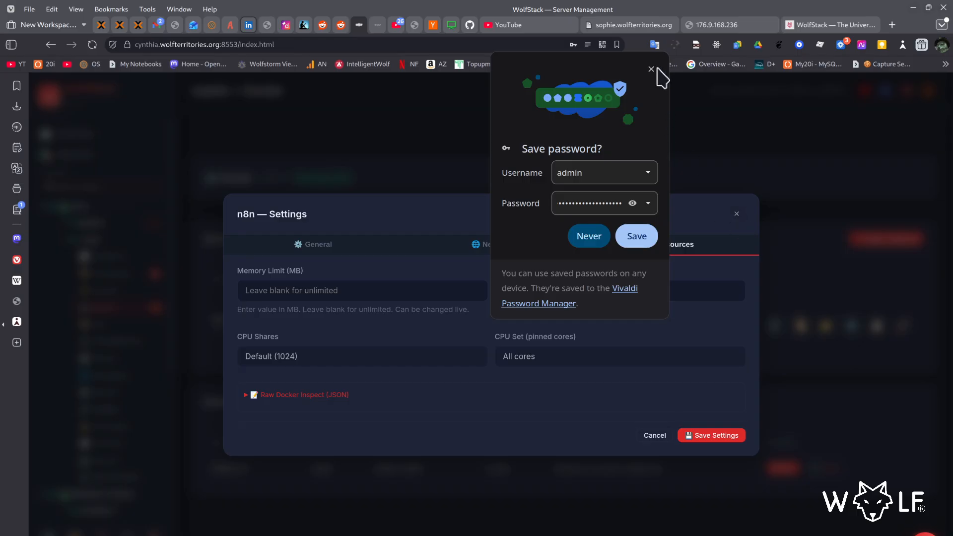
click(651, 69)
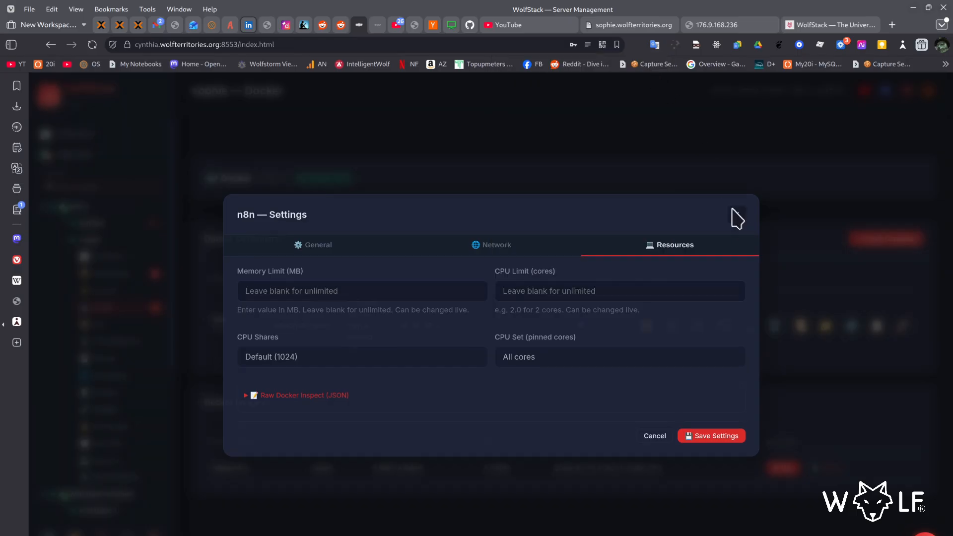
click(733, 213)
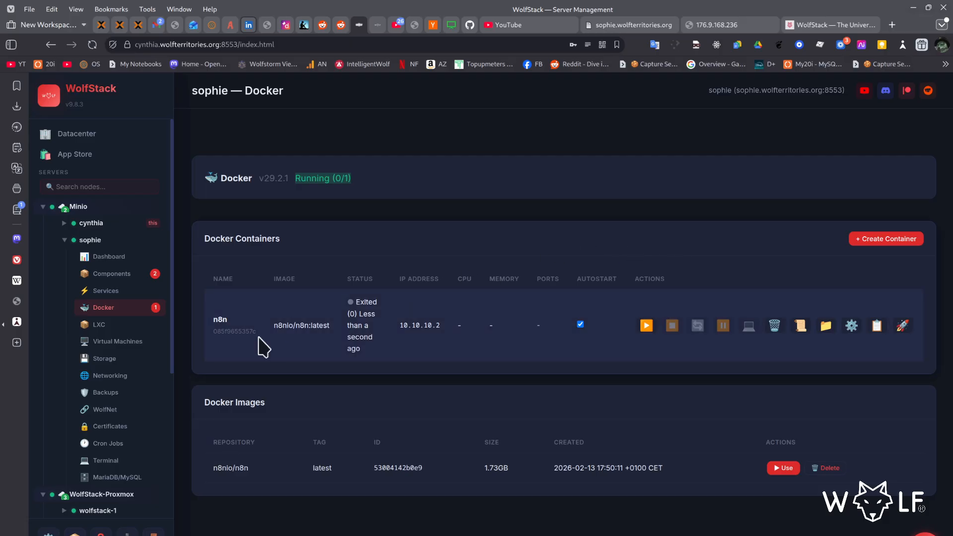
- Remove the public IP mapping from 176.9.168.236 to 10.10.10.2 in sophie's networking configuration
click(119, 359)
click(115, 376)
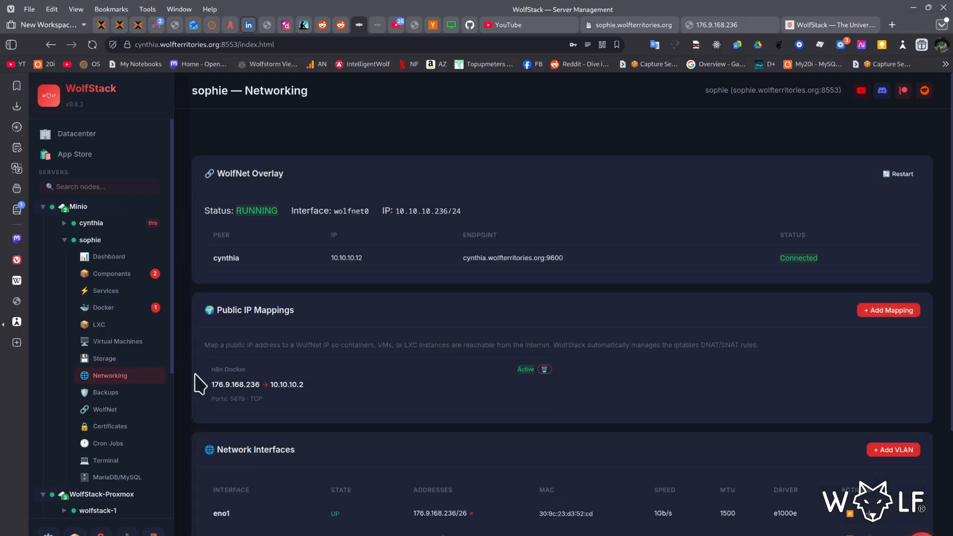
click(544, 370)
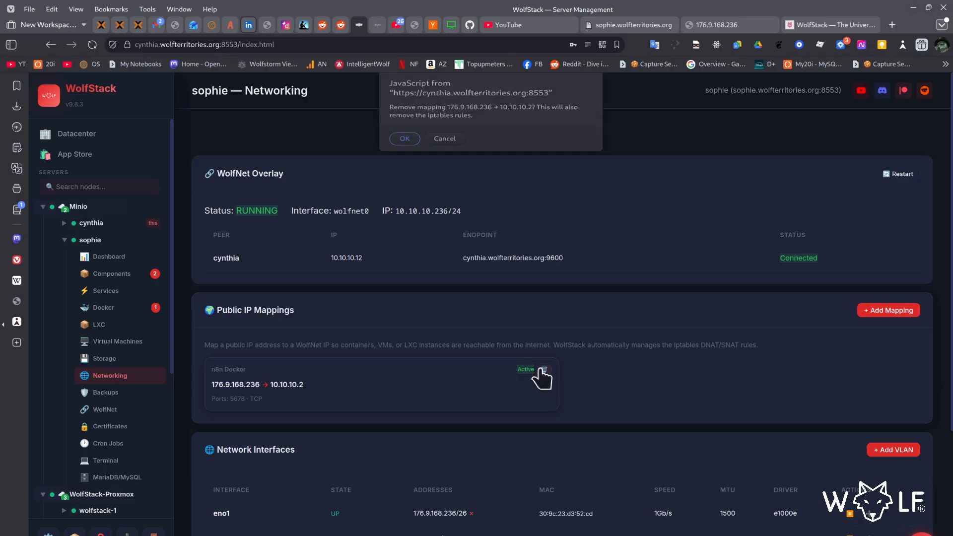
click(405, 150)
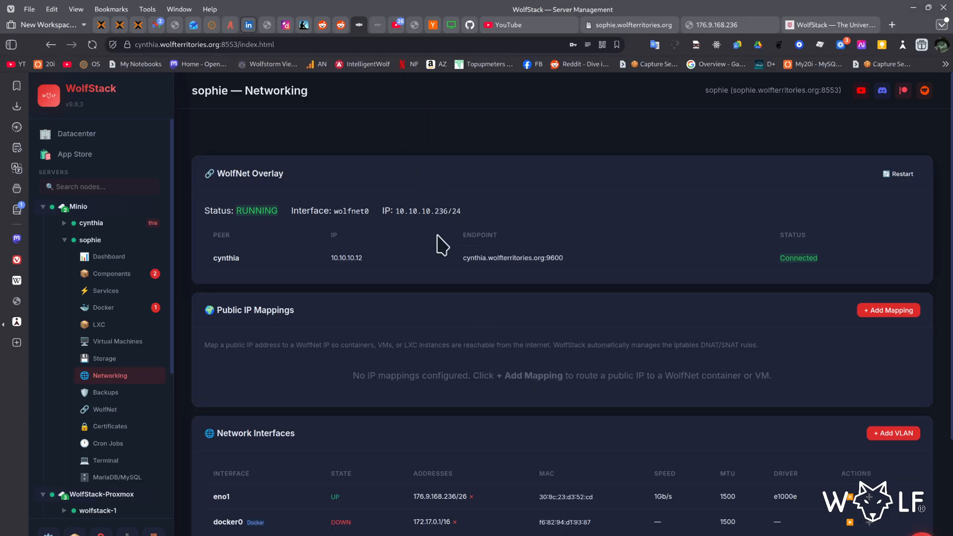
- Review sophie's network interfaces, DNS configuration, backups and services, ending on its Docker containers
scroll(425, 248, down, 4)
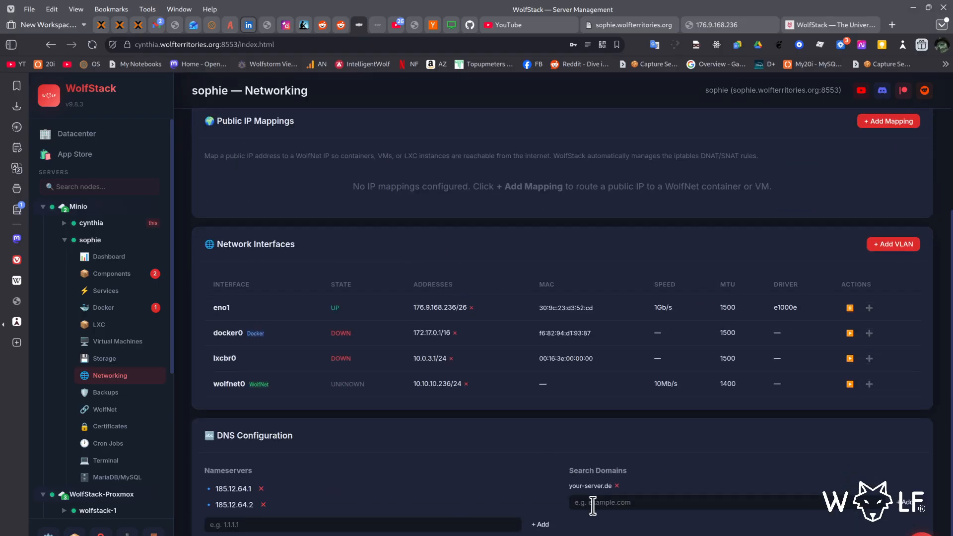
scroll(549, 515, up, 4)
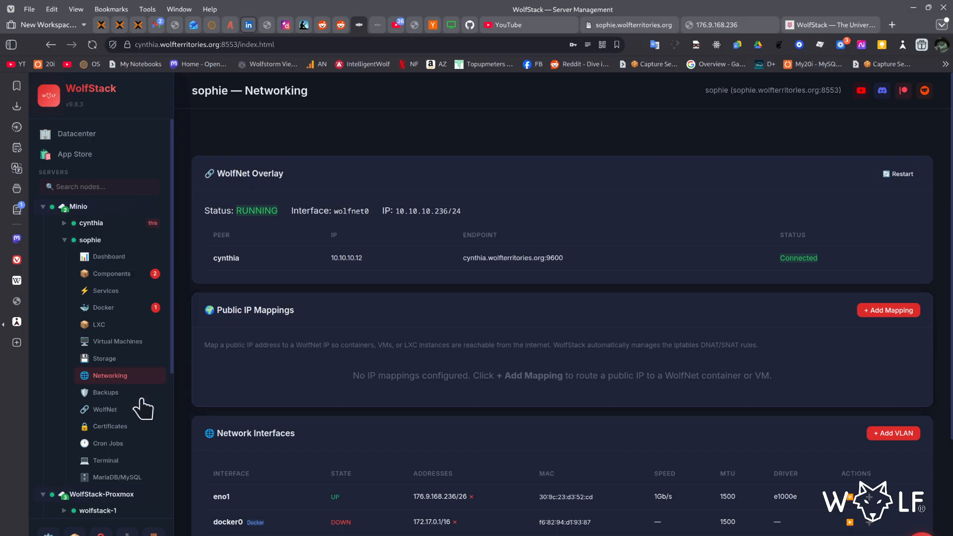
click(112, 392)
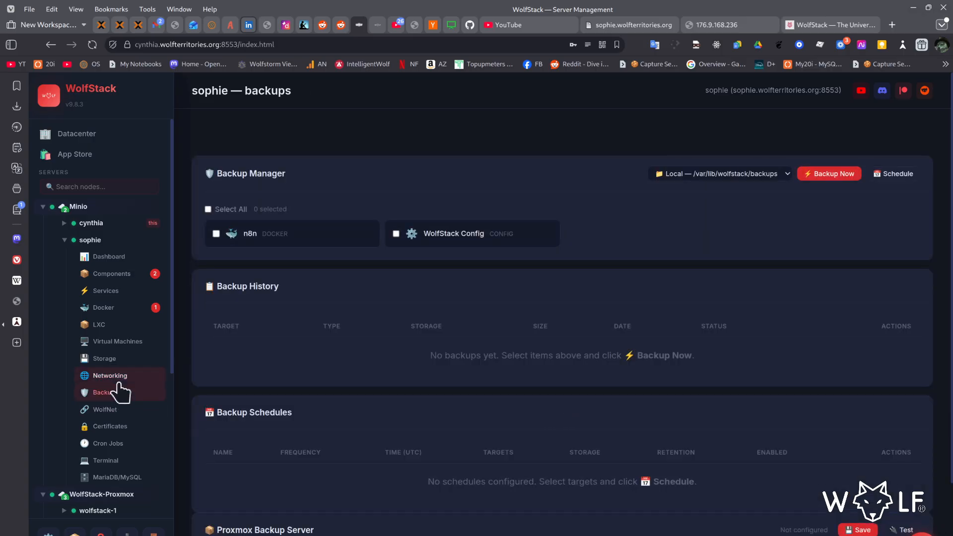
click(116, 376)
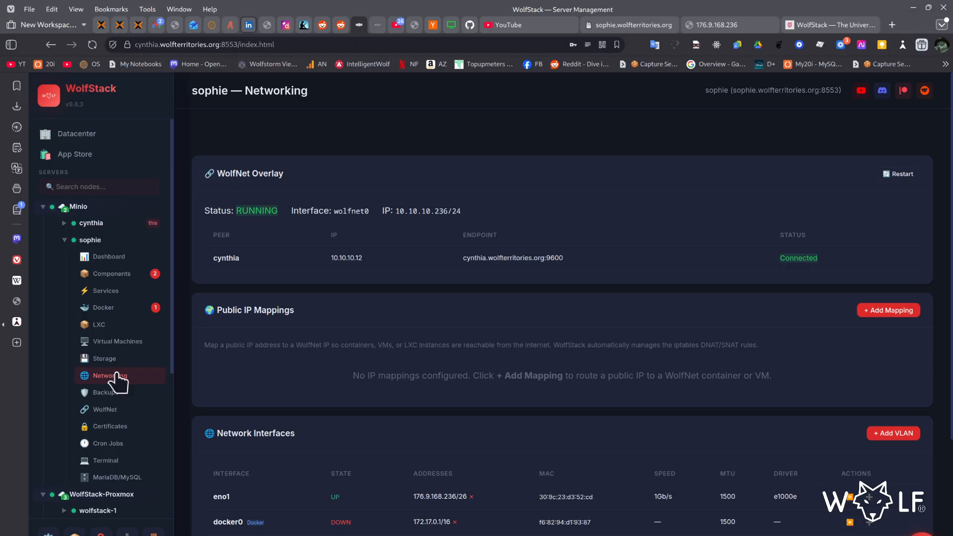
click(102, 292)
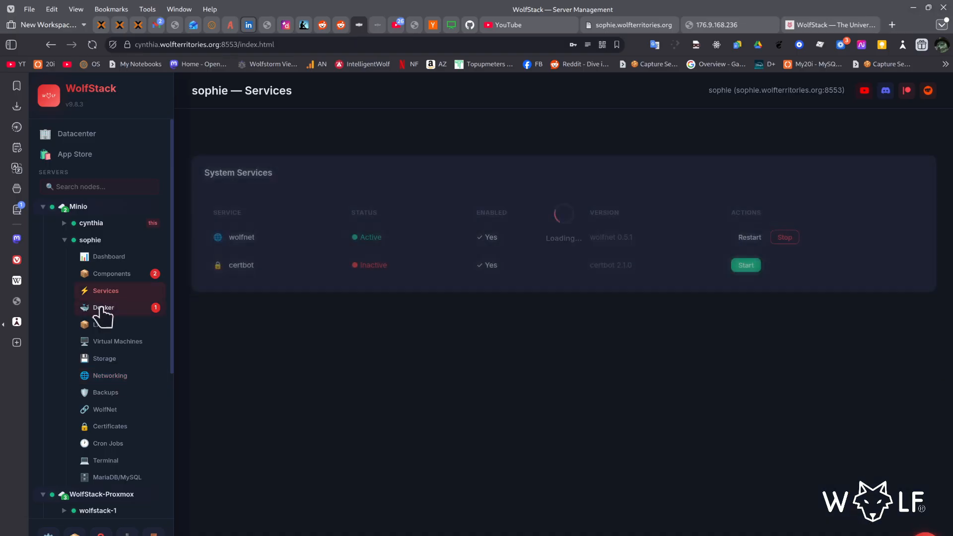
click(103, 308)
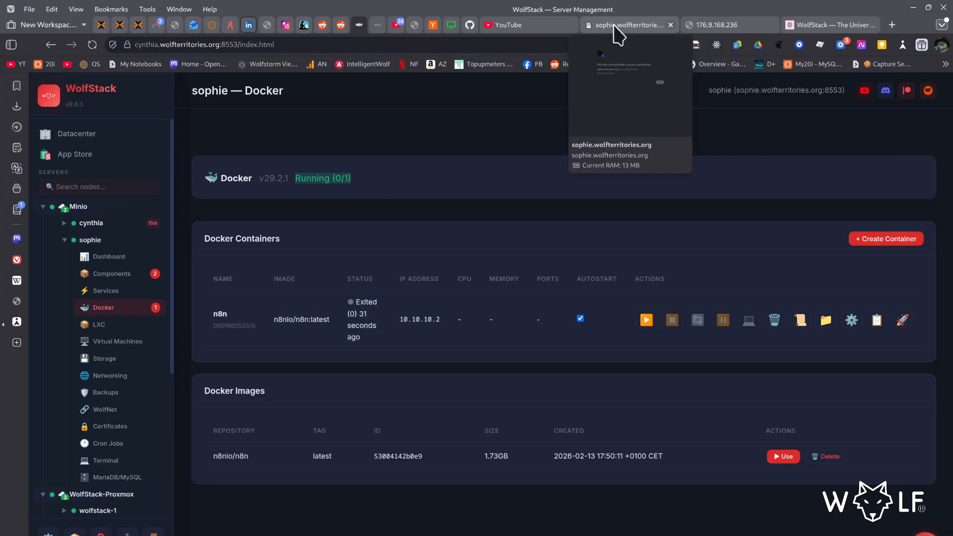
- Switch to the browser tab for 176.9.168.236 and select its address
click(701, 25)
click(513, 40)
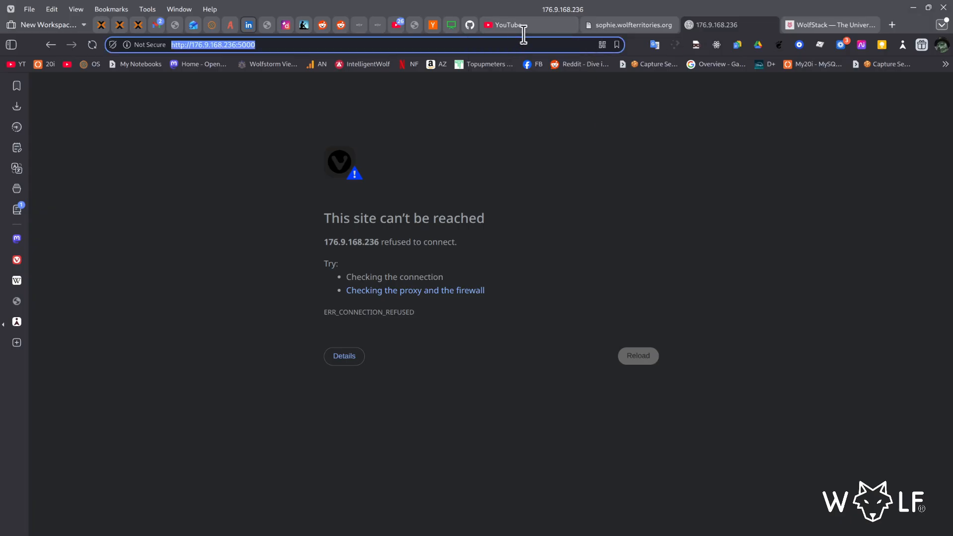
text(solfstack.org)
key(Return)
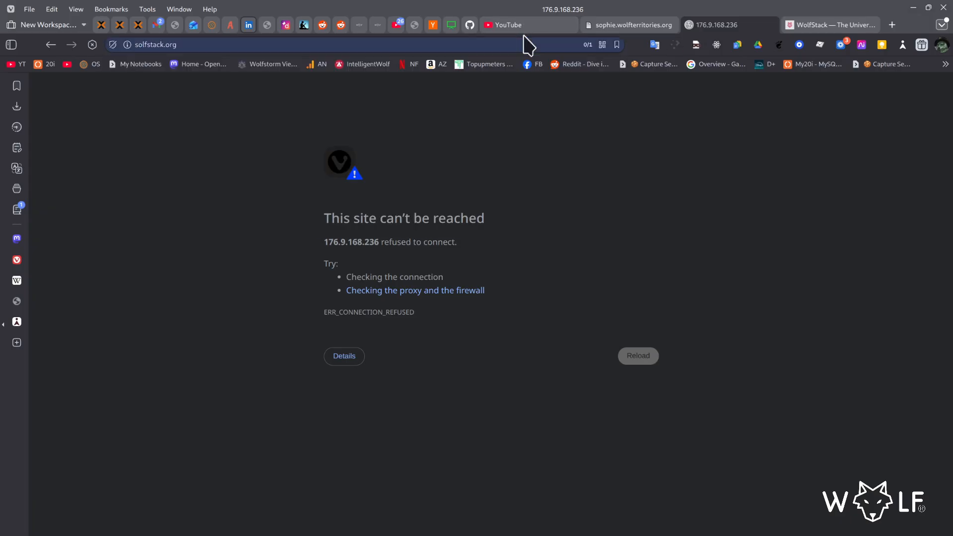
- Load the WolfStack website at wolfstack.org in the current tab
click(411, 46)
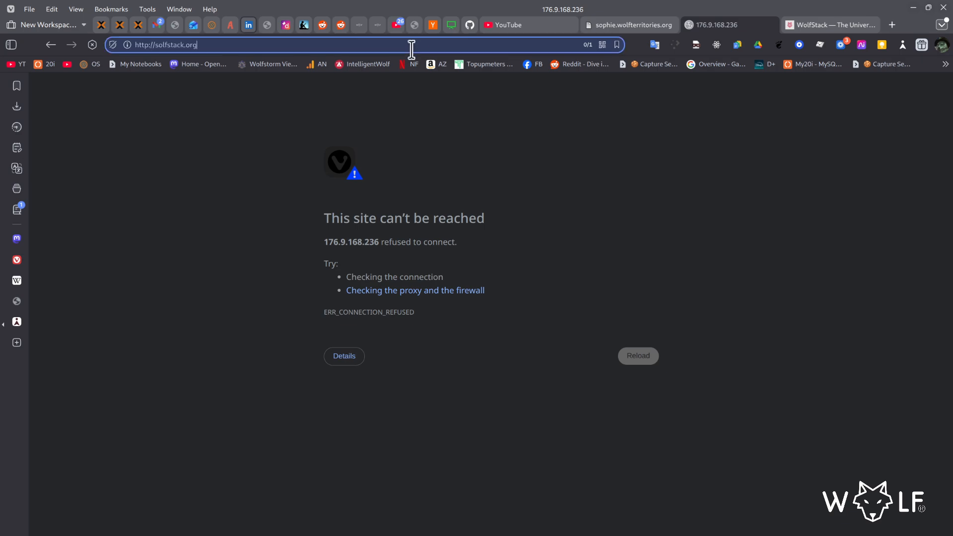
text(wolfstack.org)
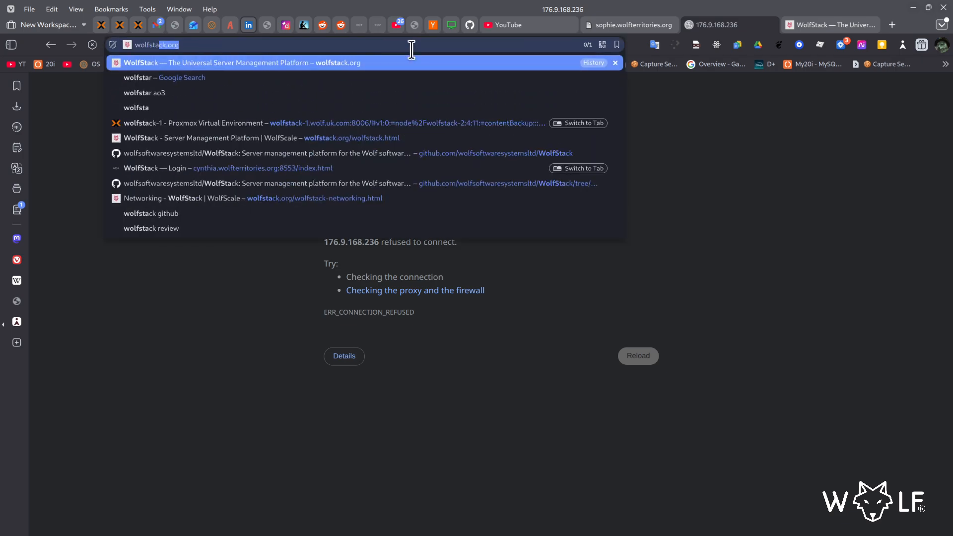
key(Return)
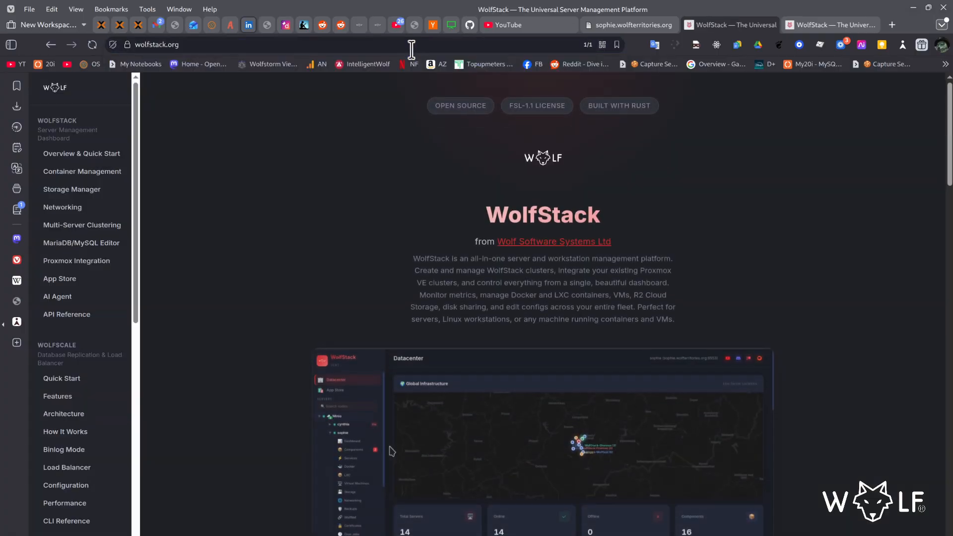
- View the Patreon membership options linked from the WolfStack homepage and close the Patreon page
scroll(722, 283, down, 6)
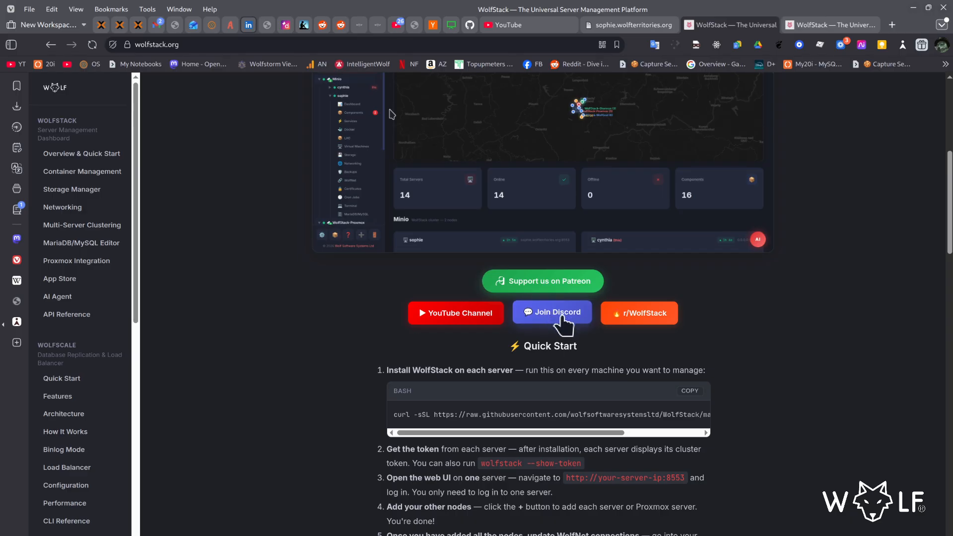
click(590, 292)
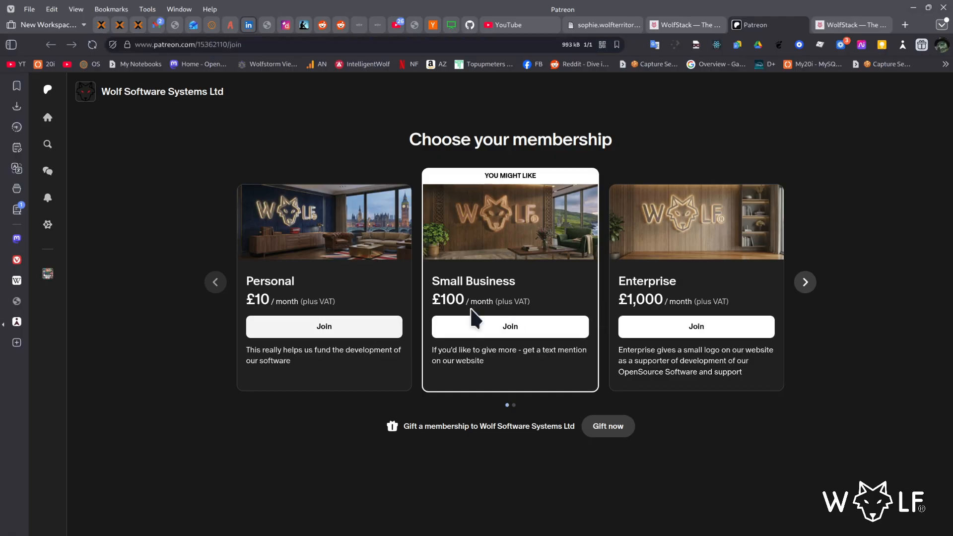
click(800, 25)
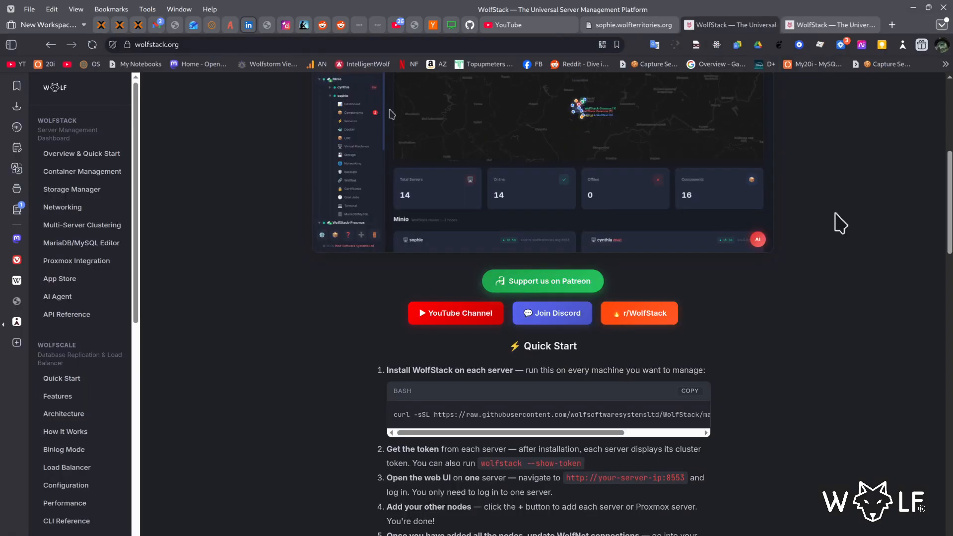
scroll(854, 275, up, 5)
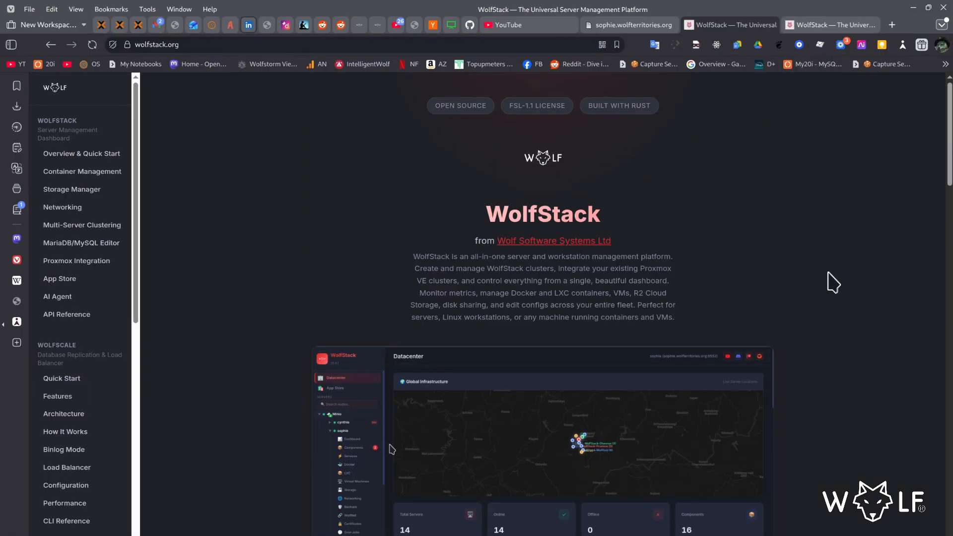